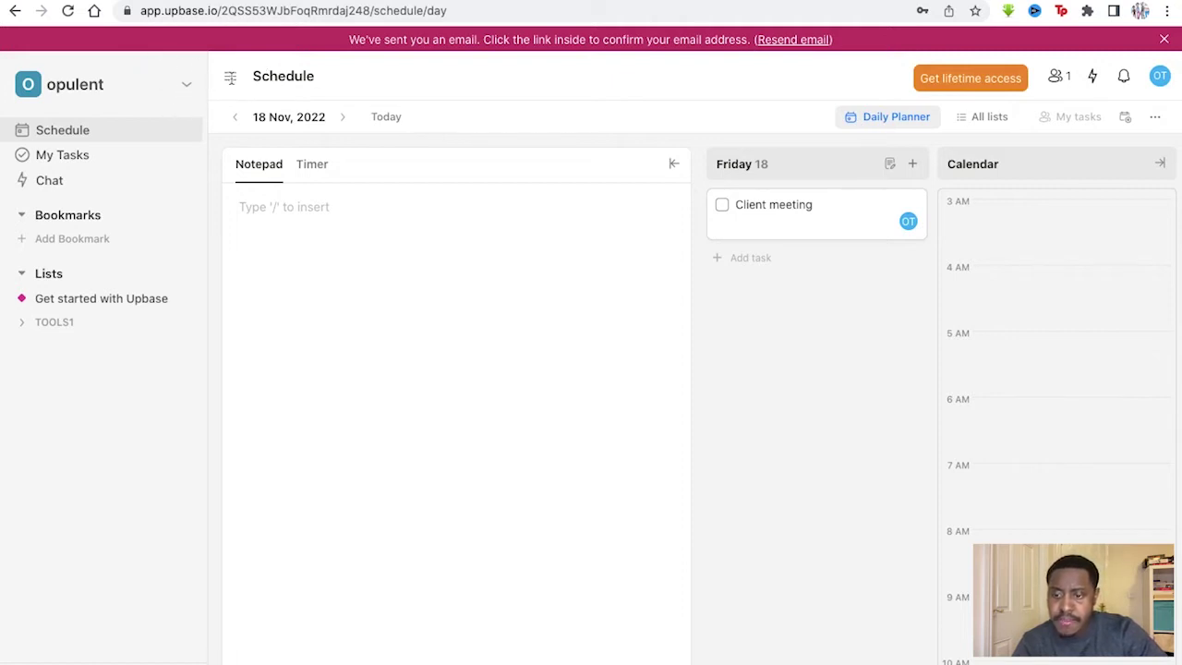
{"action": "left_click", "coordinate": [231, 79]}
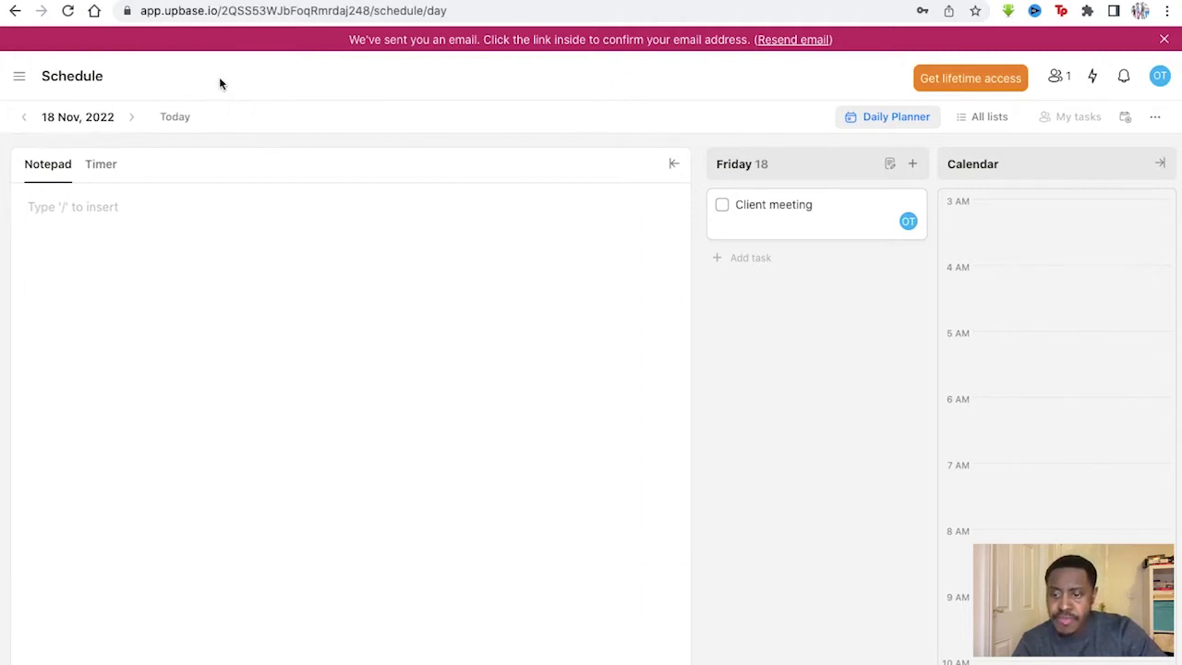
{"action": "left_click", "coordinate": [21, 79]}
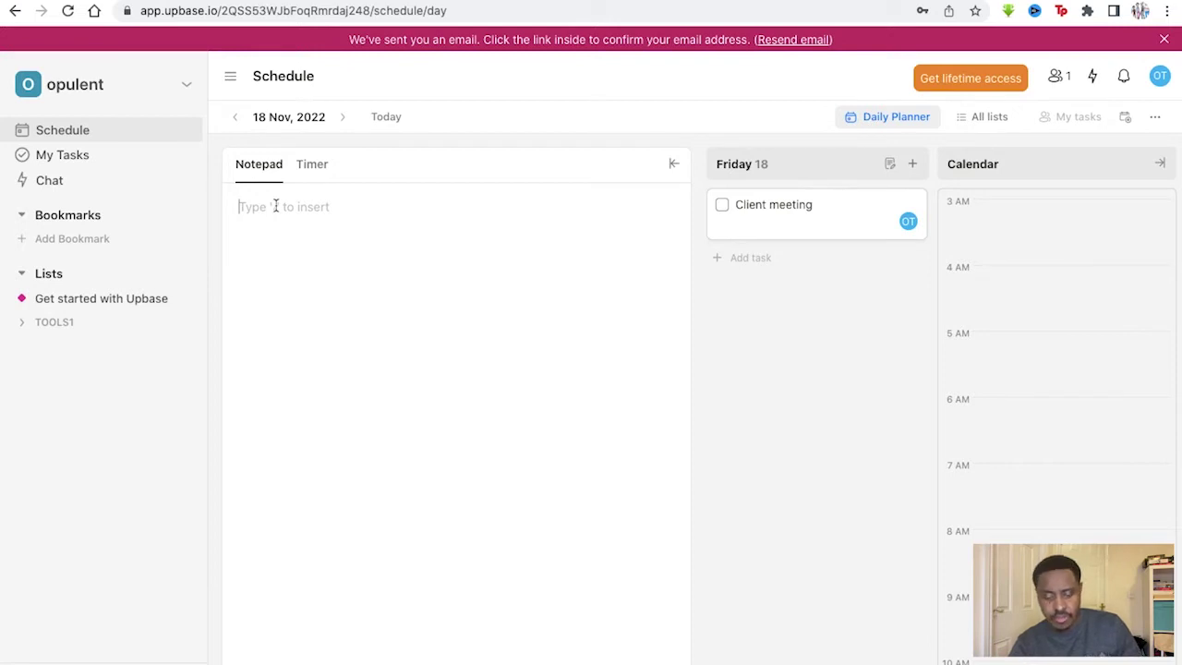
{"action": "type", "text": "P"}
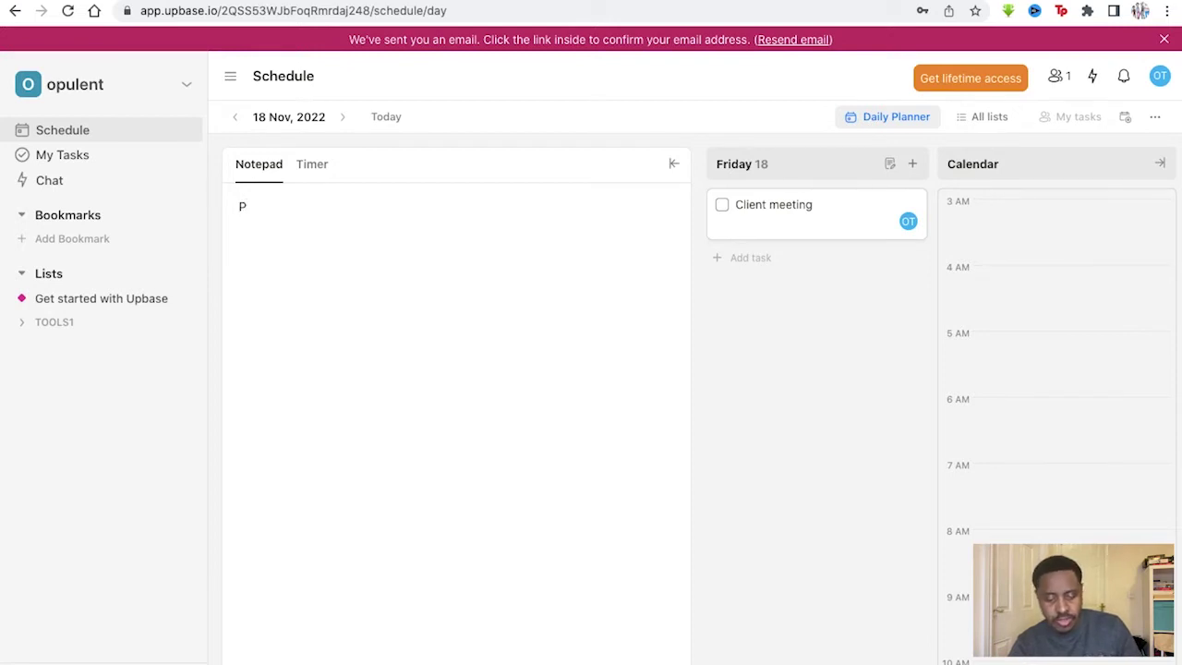
{"action": "key", "text": "BackSpace"}
{"action": "type", "text": "tools"}
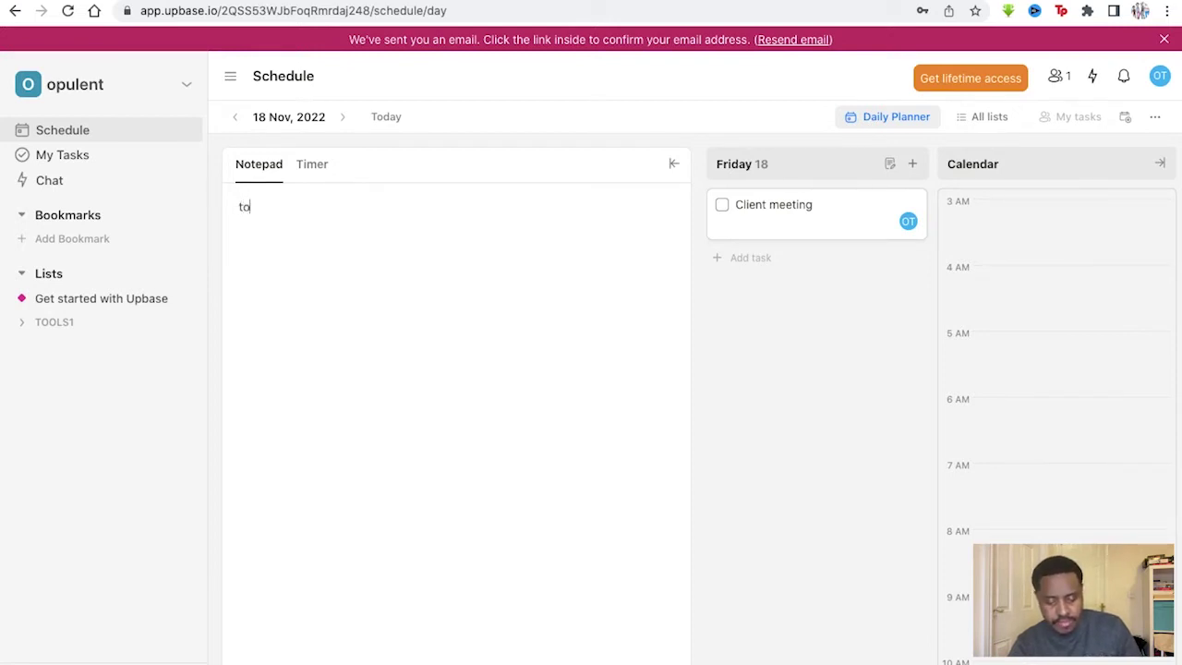
{"action": "key", "text": "BackSpace"}
{"action": "key", "text": "BackSpace"}
{"action": "key", "text": "BackSpace"}
{"action": "key", "text": "BackSpace"}
{"action": "key", "text": "BackSpace"}
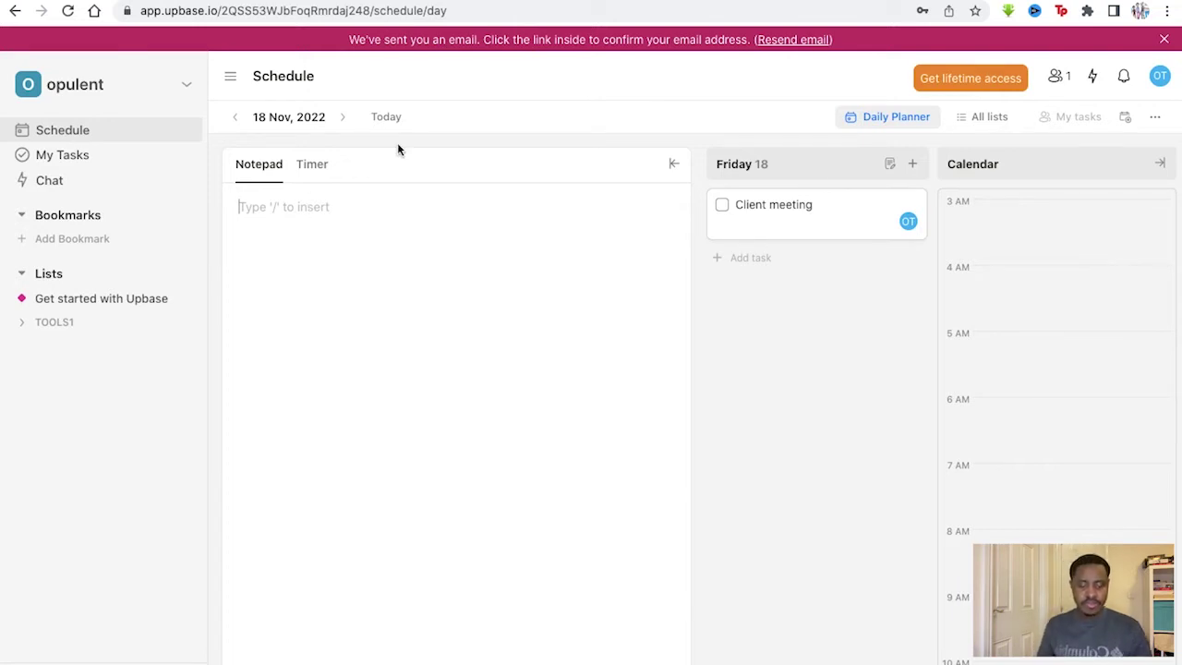
Insert a Heading 2 reading "Tools" in the schedule's notepad.
{"action": "type", "text": "/"}
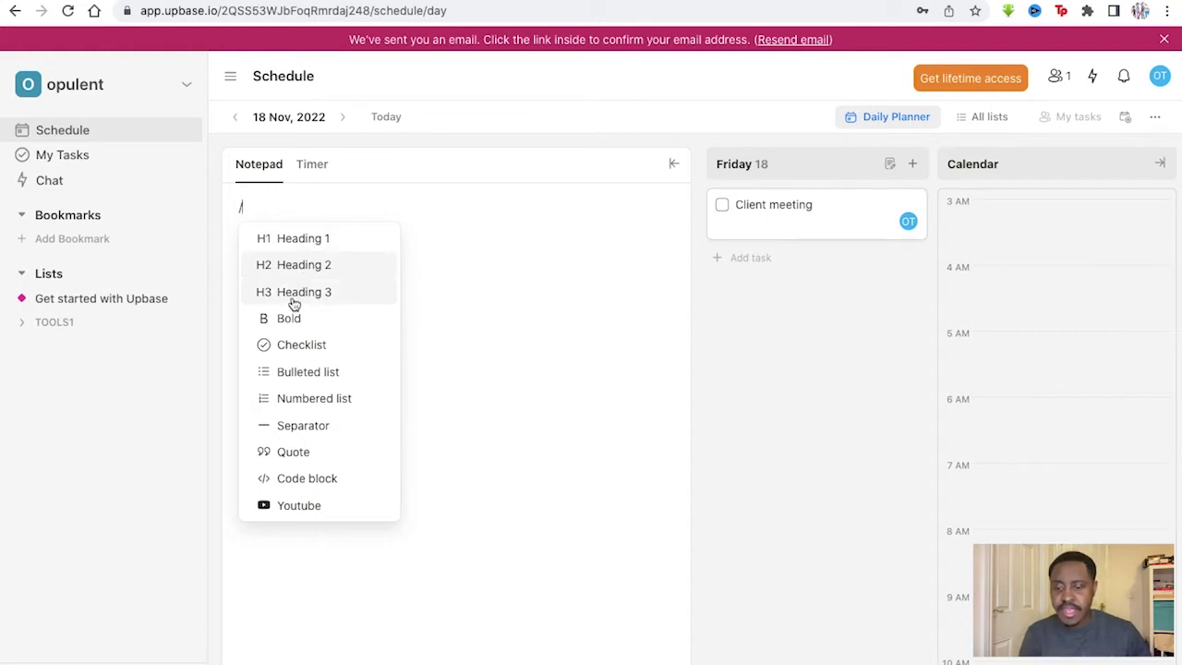
{"action": "left_click", "coordinate": [408, 260]}
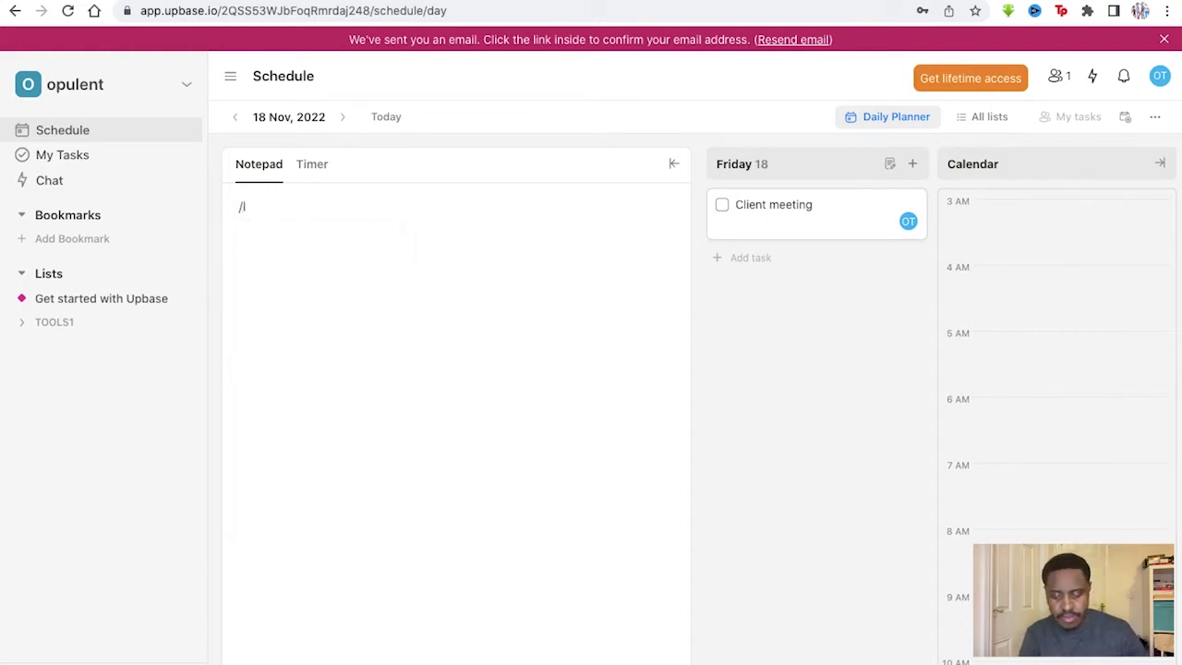
{"action": "type", "text": "live/"}
{"action": "key", "text": "ctrl+z"}
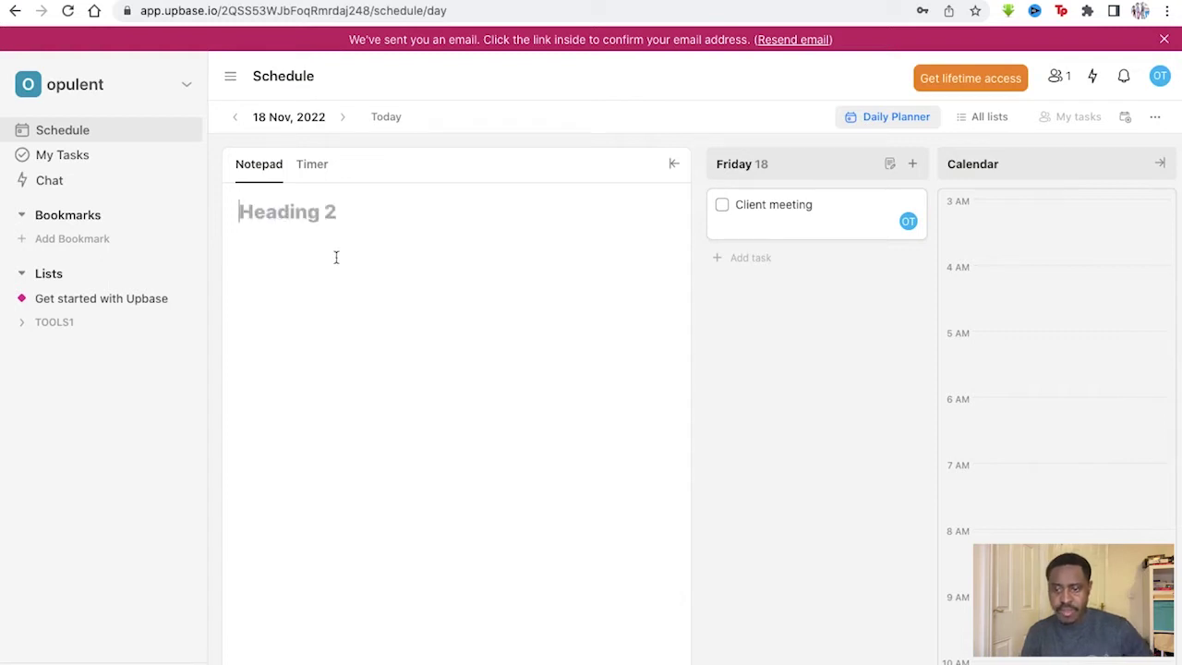
{"action": "type", "text": "Tools"}
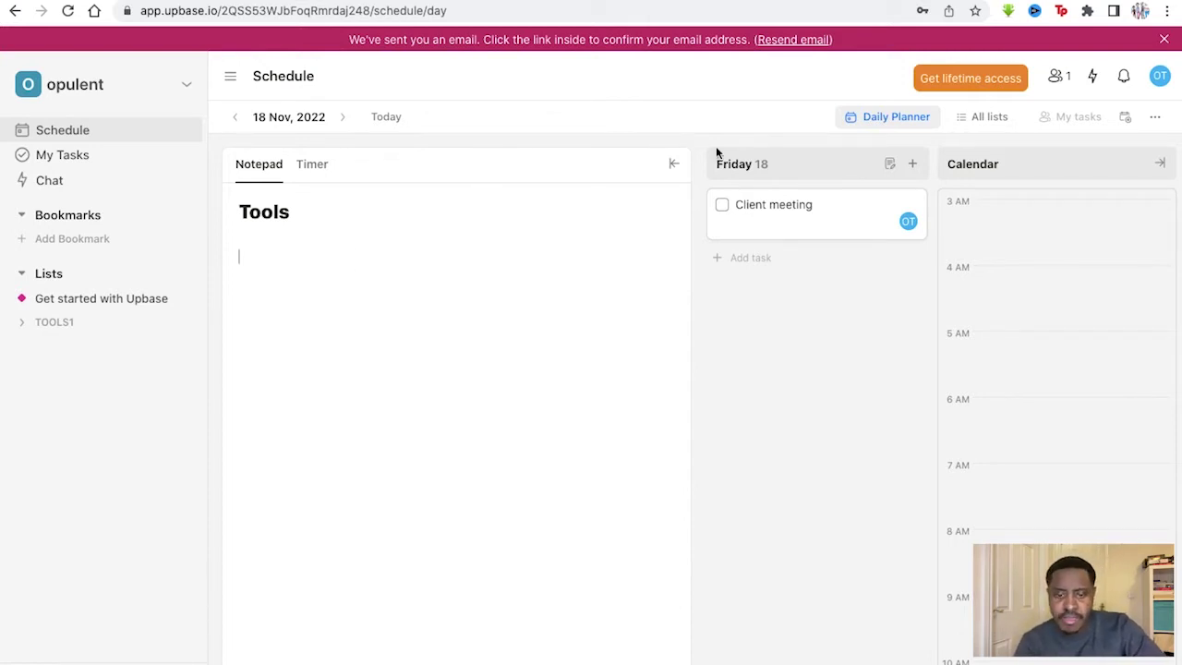
Open the Daily Journal from the Friday 18 column and select Tuesday 15.
{"action": "left_click", "coordinate": [887, 165]}
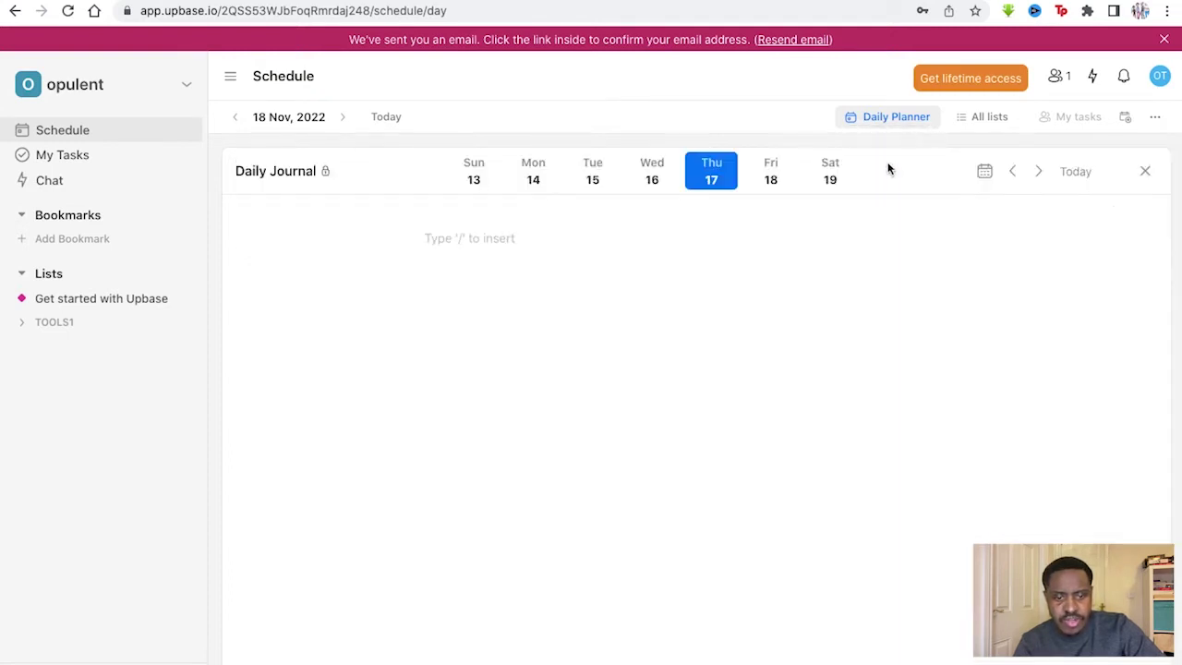
{"action": "left_click", "coordinate": [471, 186]}
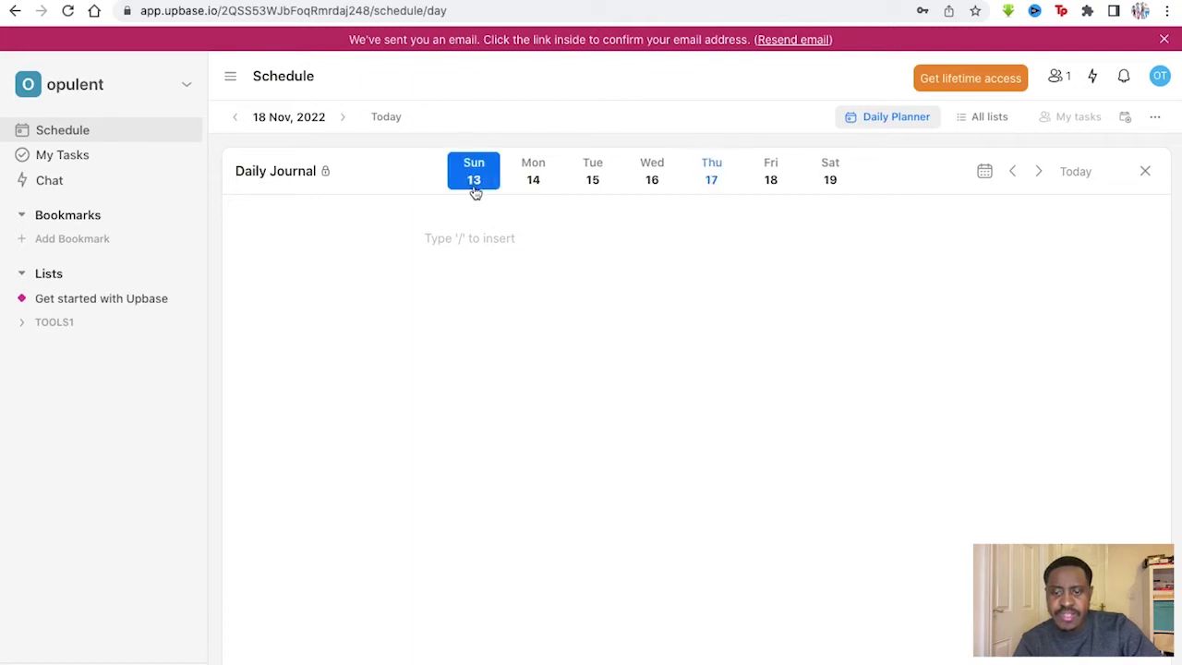
{"action": "left_click", "coordinate": [543, 190]}
{"action": "left_click", "coordinate": [594, 179]}
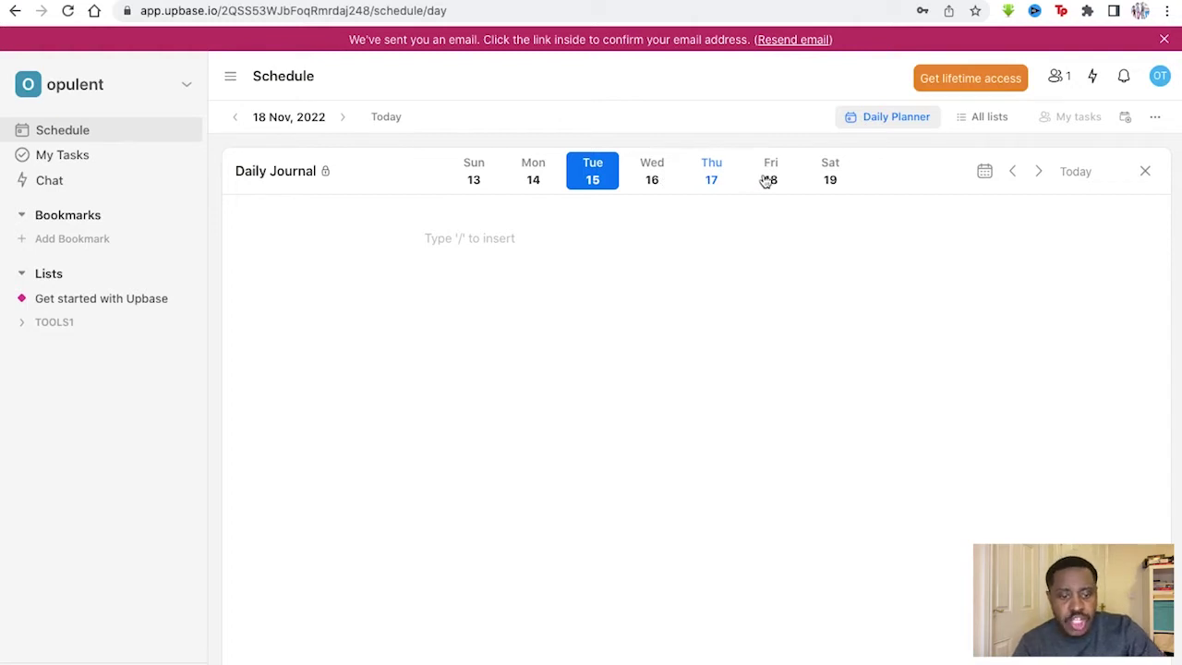
Add a bulleted list with the items "Meeting" and "Client" to the Tuesday 15 journal entry.
{"action": "left_click", "coordinate": [453, 247]}
{"action": "type", "text": "/"}
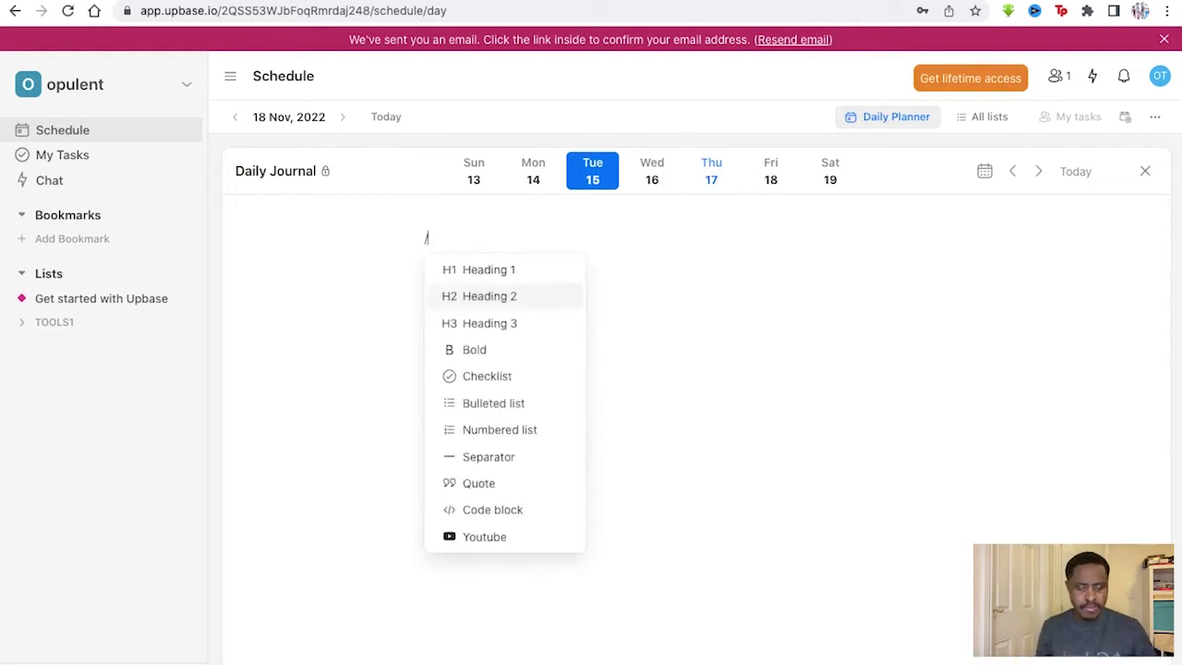
{"action": "left_click", "coordinate": [466, 402]}
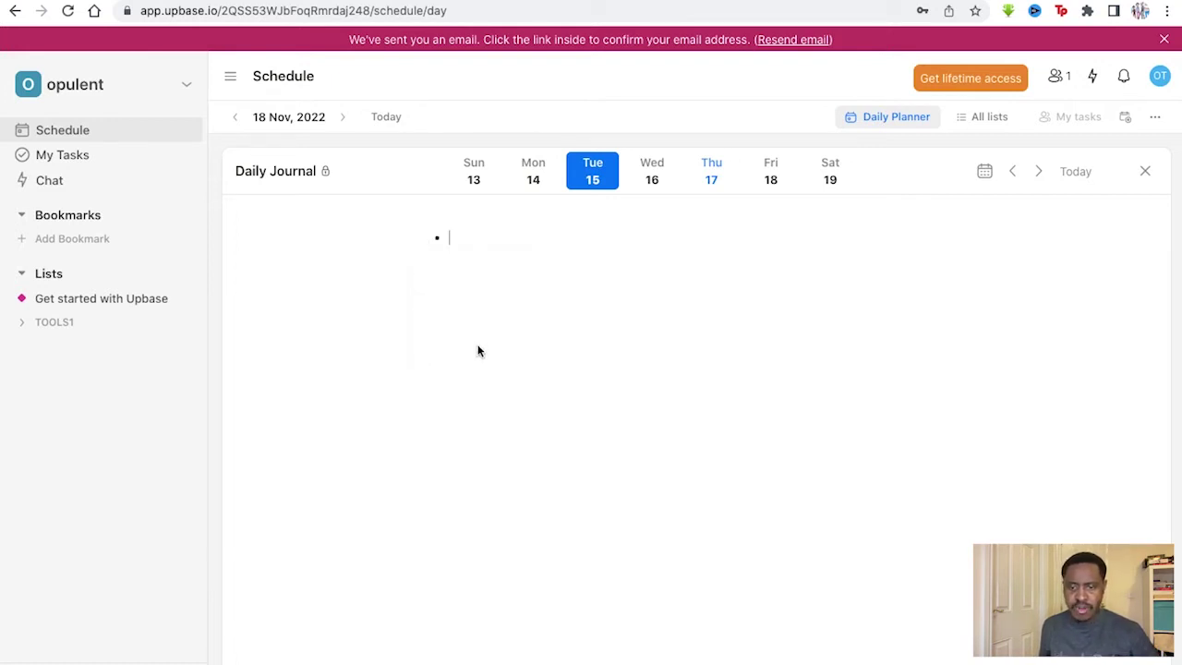
{"action": "type", "text": "Meeting"}
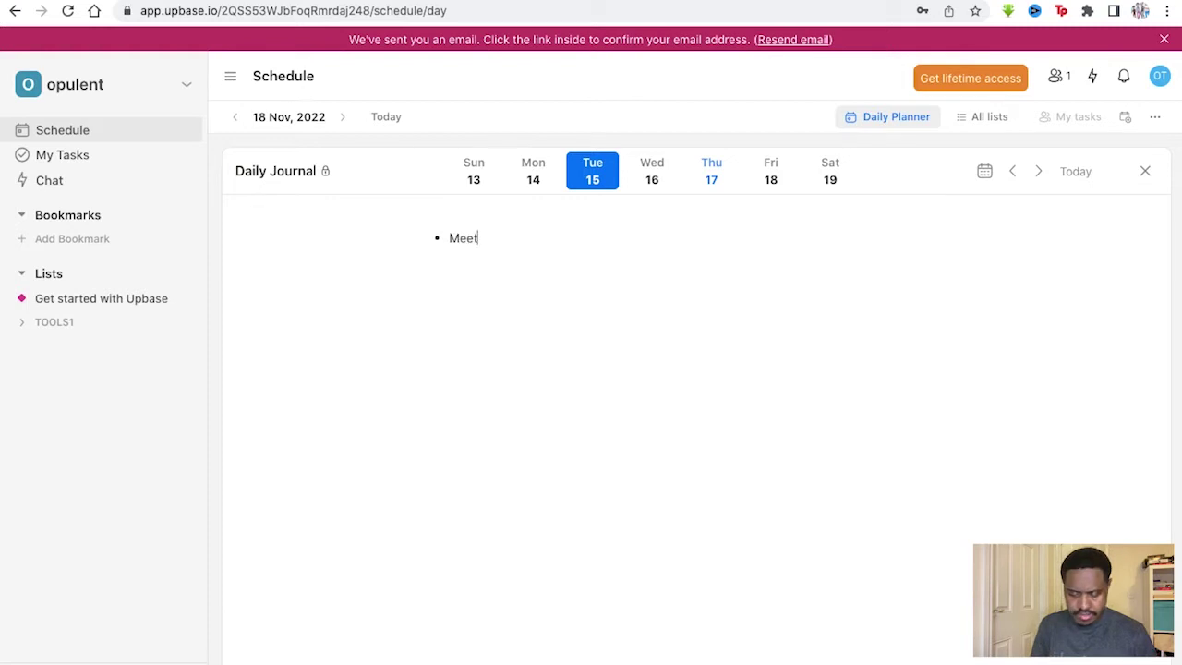
{"action": "key", "text": "Return"}
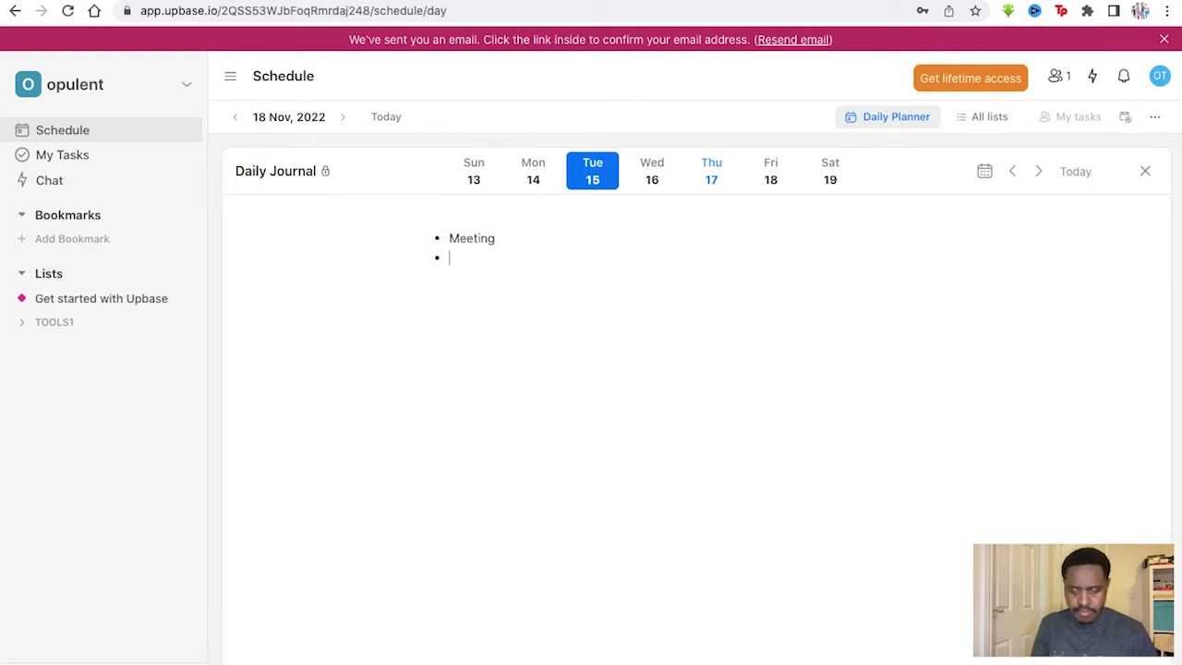
{"action": "type", "text": "Client"}
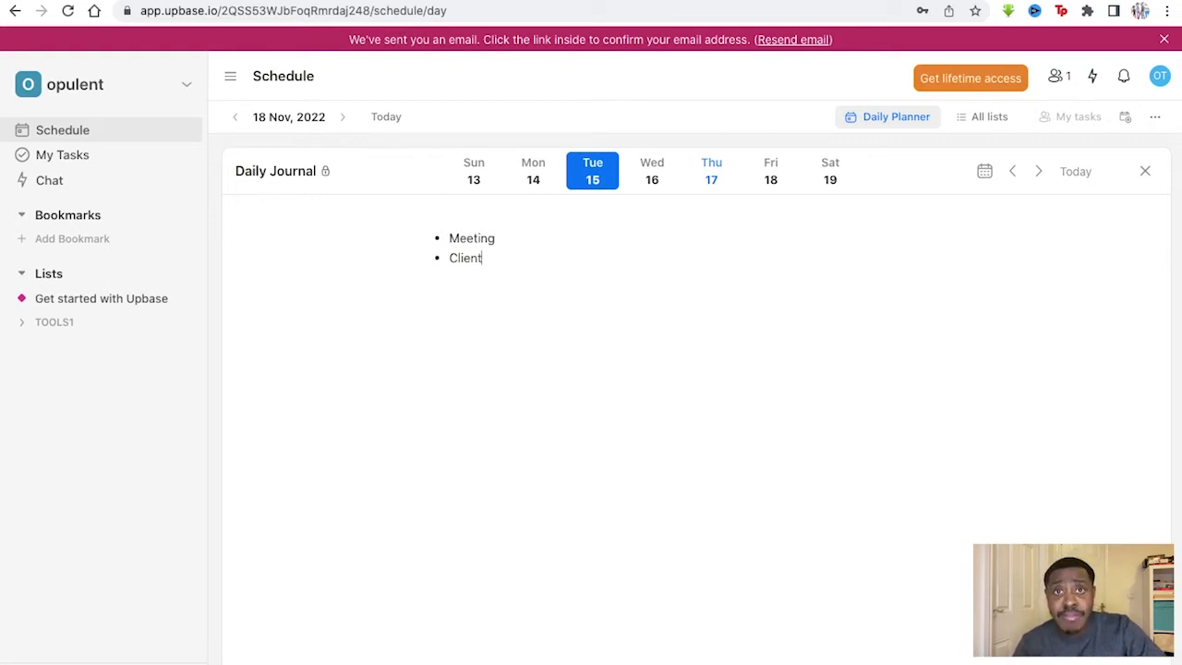
View the journal for Wednesday 16, Thursday 17 and Friday 18, and check the available list filters.
{"action": "left_click", "coordinate": [652, 179]}
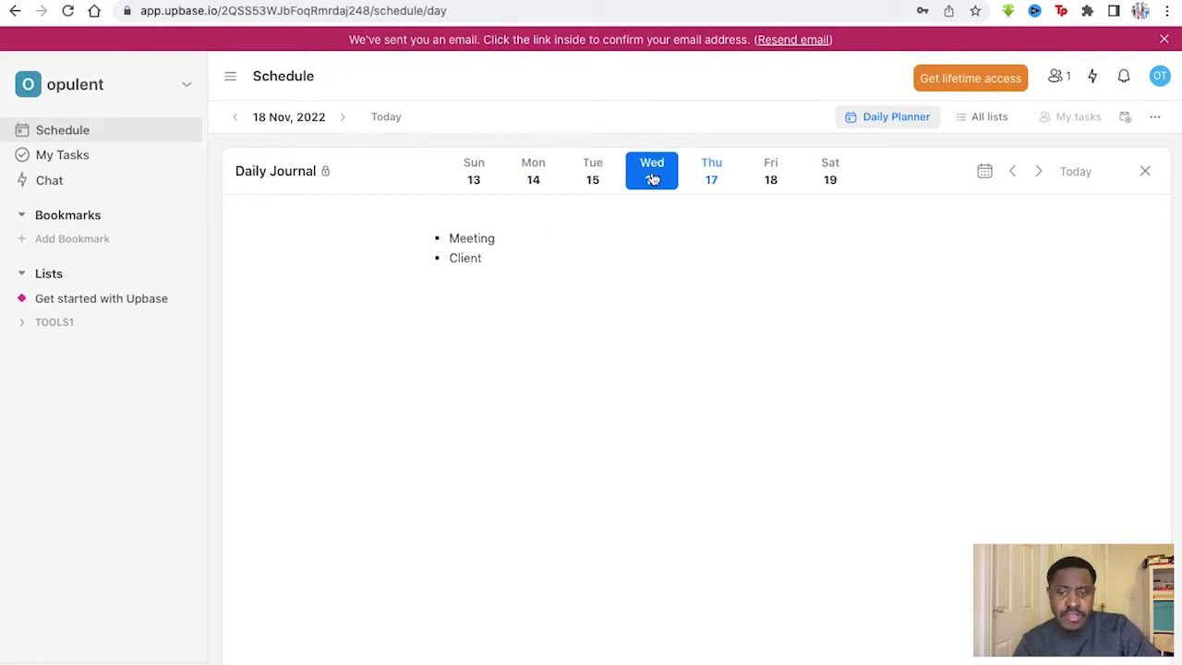
{"action": "left_click", "coordinate": [726, 181]}
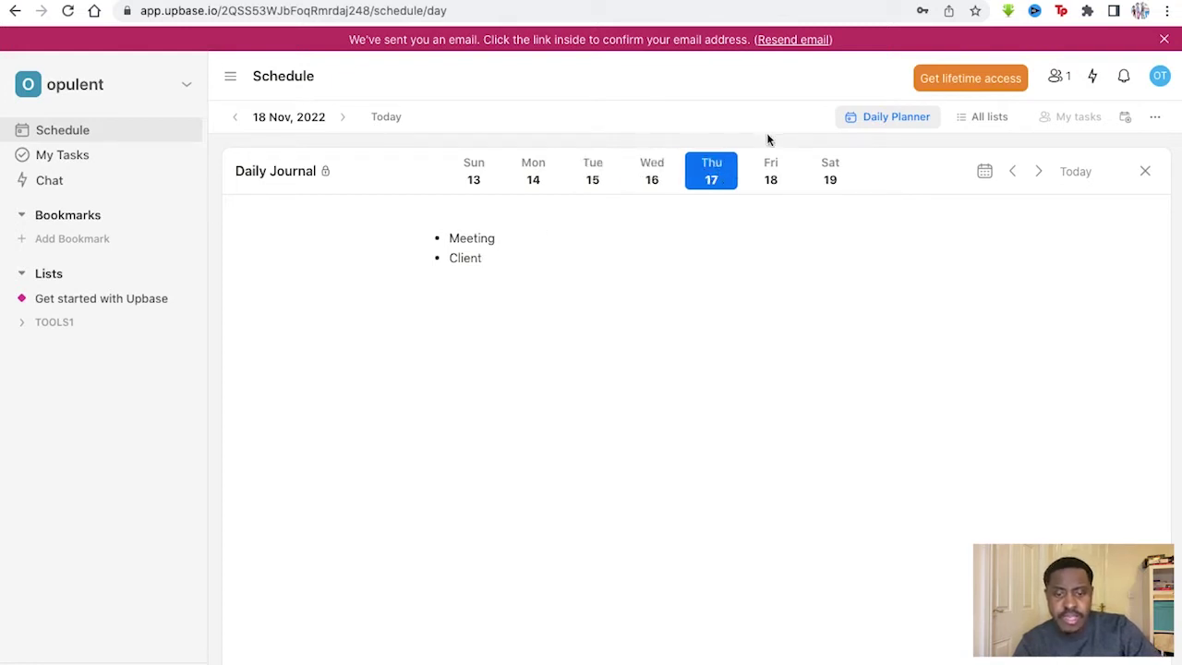
{"action": "left_click", "coordinate": [781, 181]}
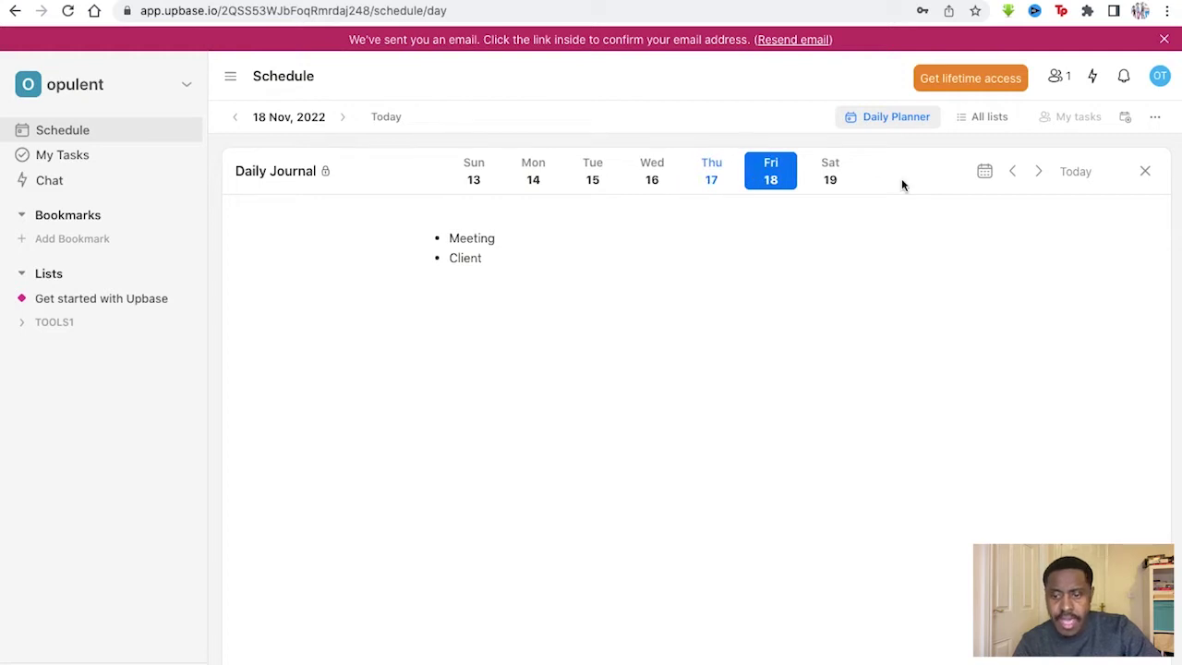
{"action": "left_click", "coordinate": [979, 119]}
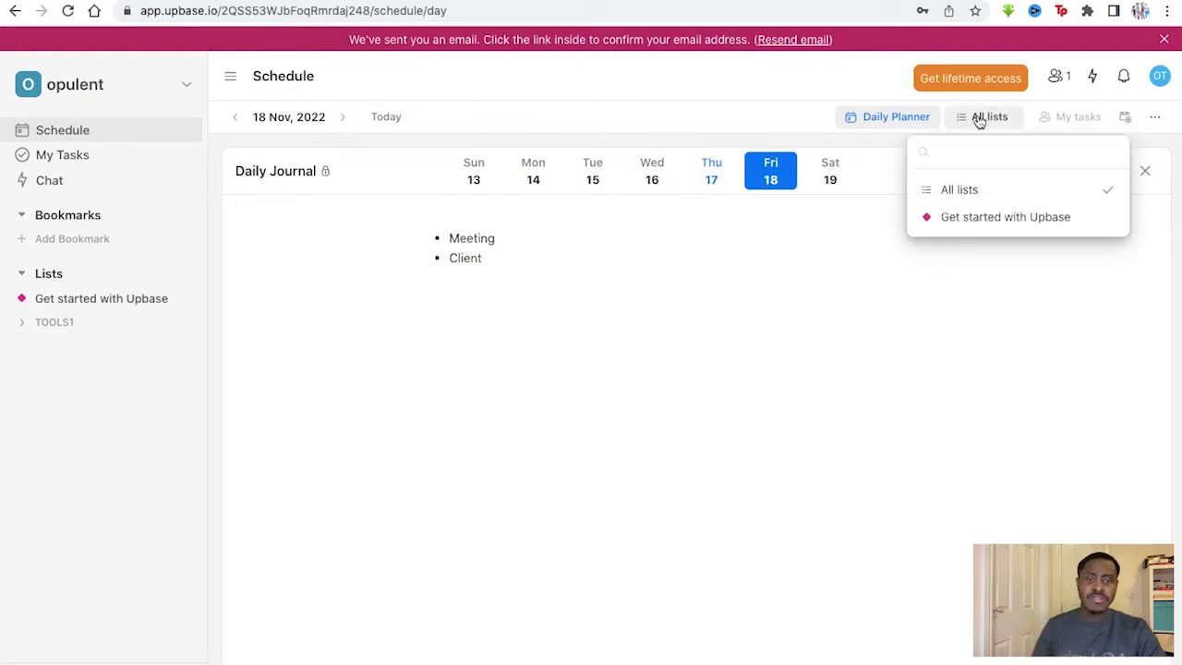
{"action": "left_click", "coordinate": [833, 125]}
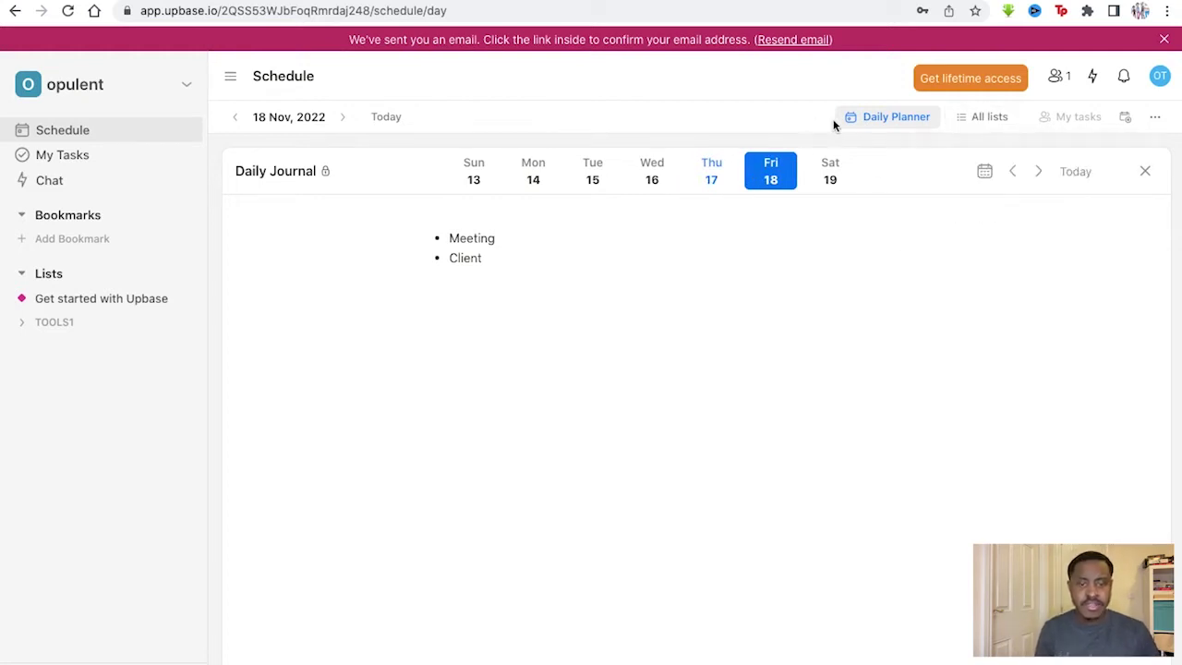
Set the schedule date to today and go to My Tasks.
{"action": "left_click", "coordinate": [385, 118]}
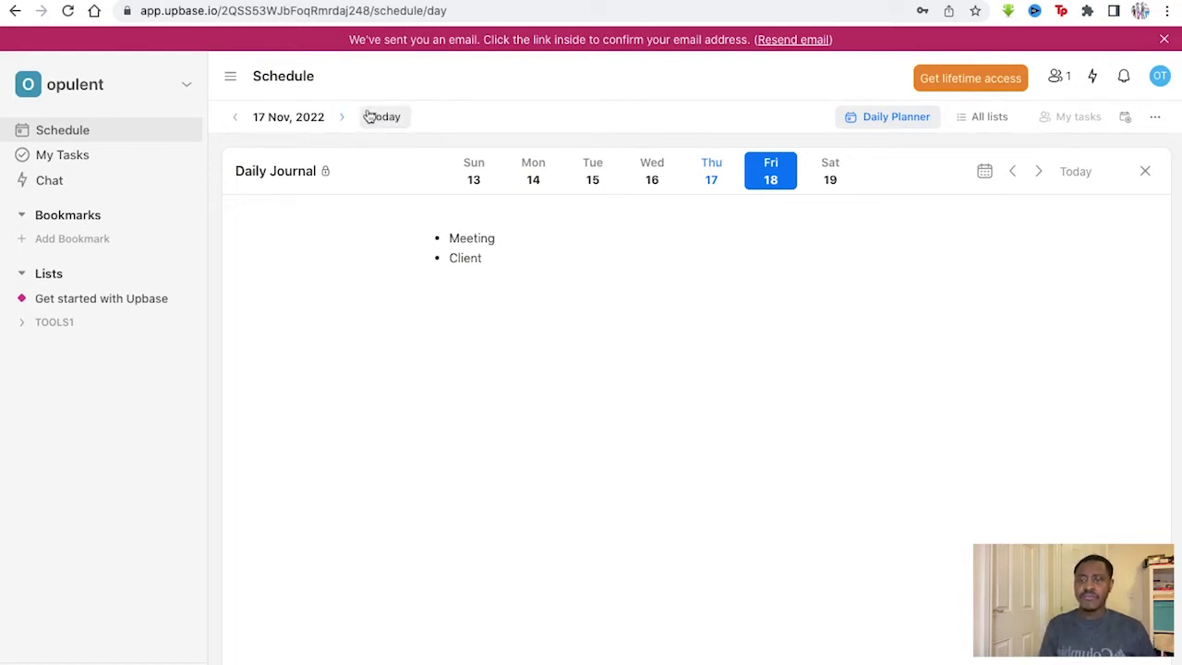
{"action": "left_click", "coordinate": [230, 77]}
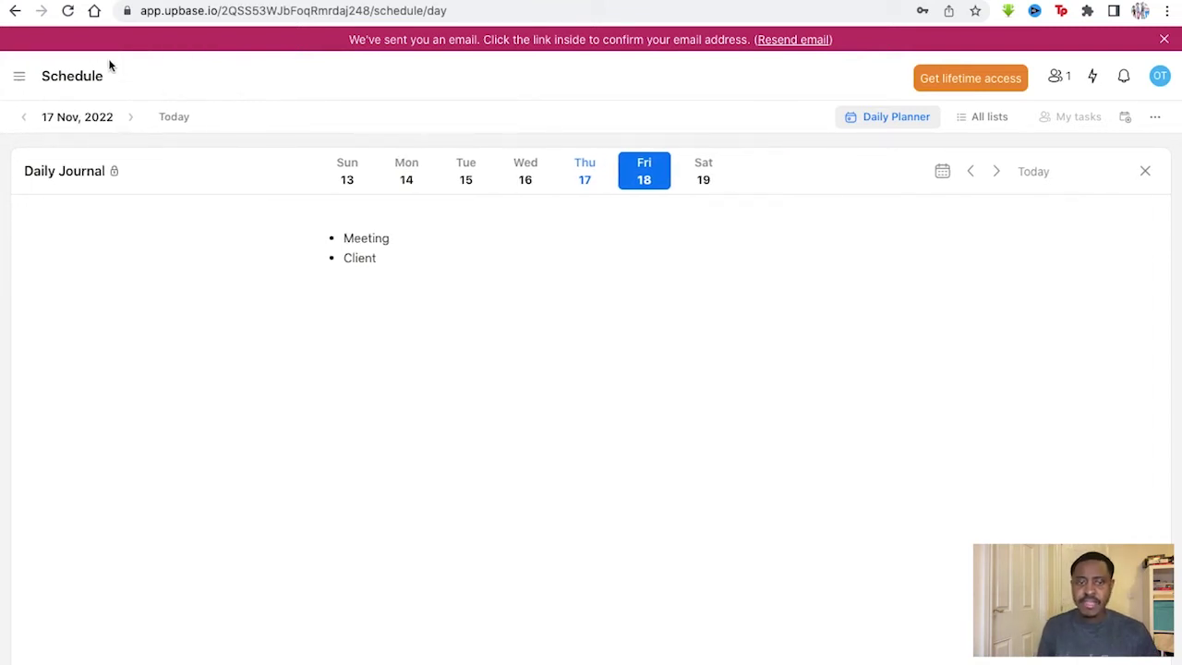
{"action": "left_click", "coordinate": [19, 77]}
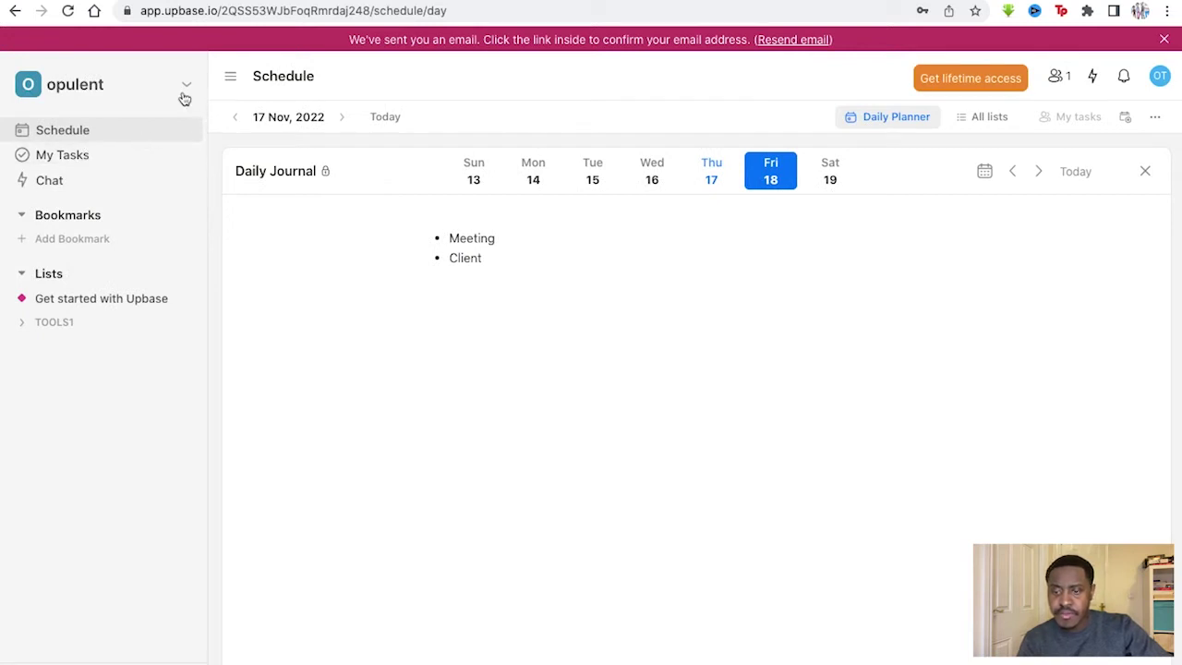
{"action": "left_click", "coordinate": [145, 162]}
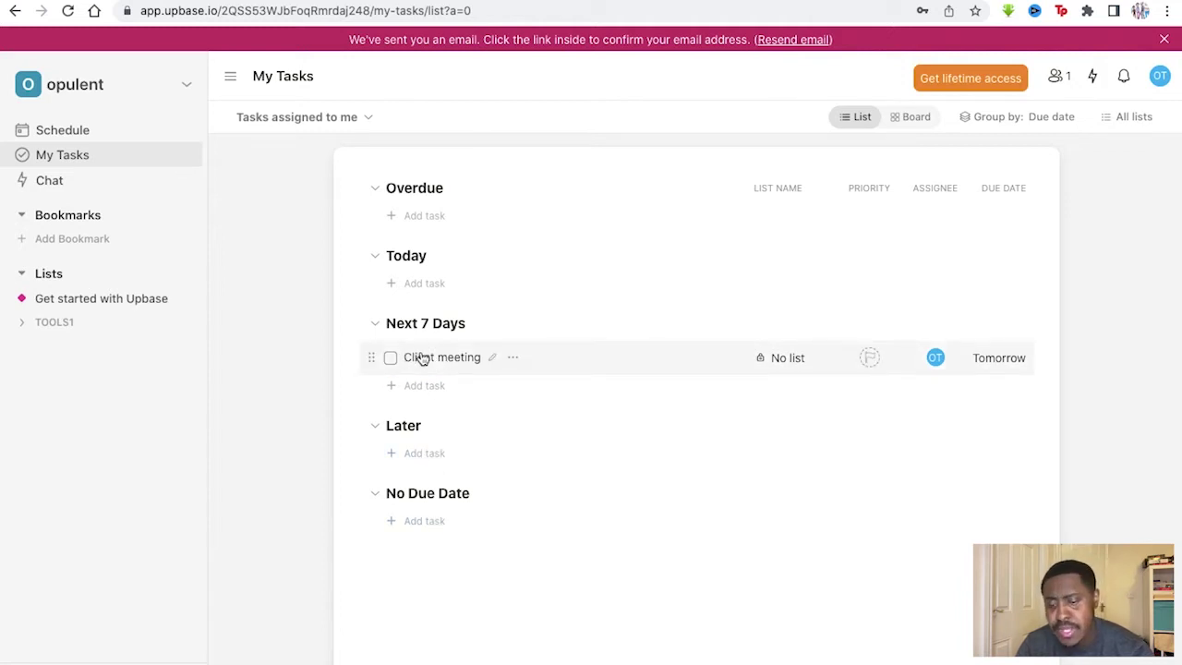
{"action": "left_click", "coordinate": [395, 283]}
{"action": "left_click", "coordinate": [397, 215]}
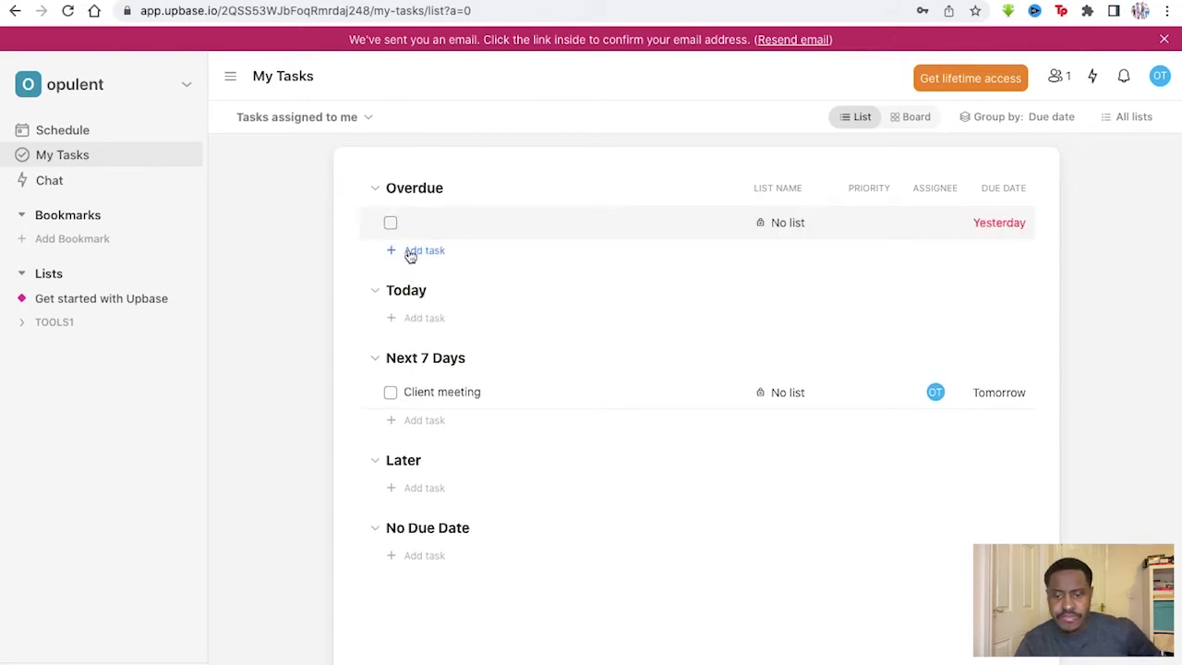
{"action": "left_click", "coordinate": [412, 315]}
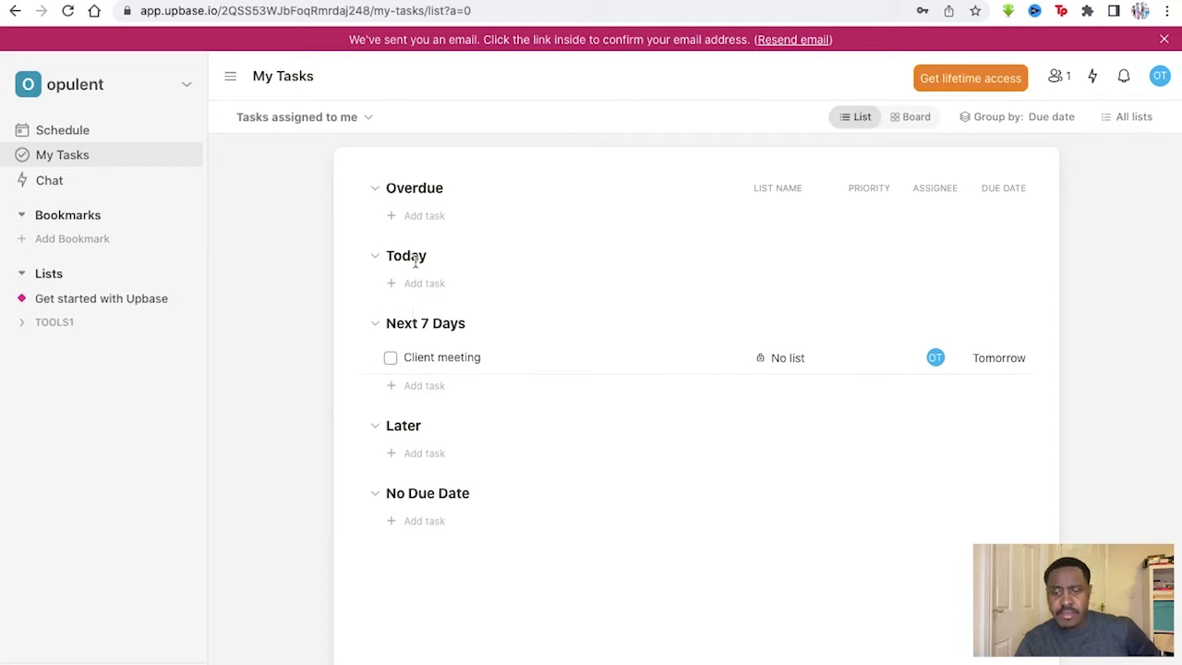
Add a task named "Livestream" to the Today group.
{"action": "left_click", "coordinate": [418, 283]}
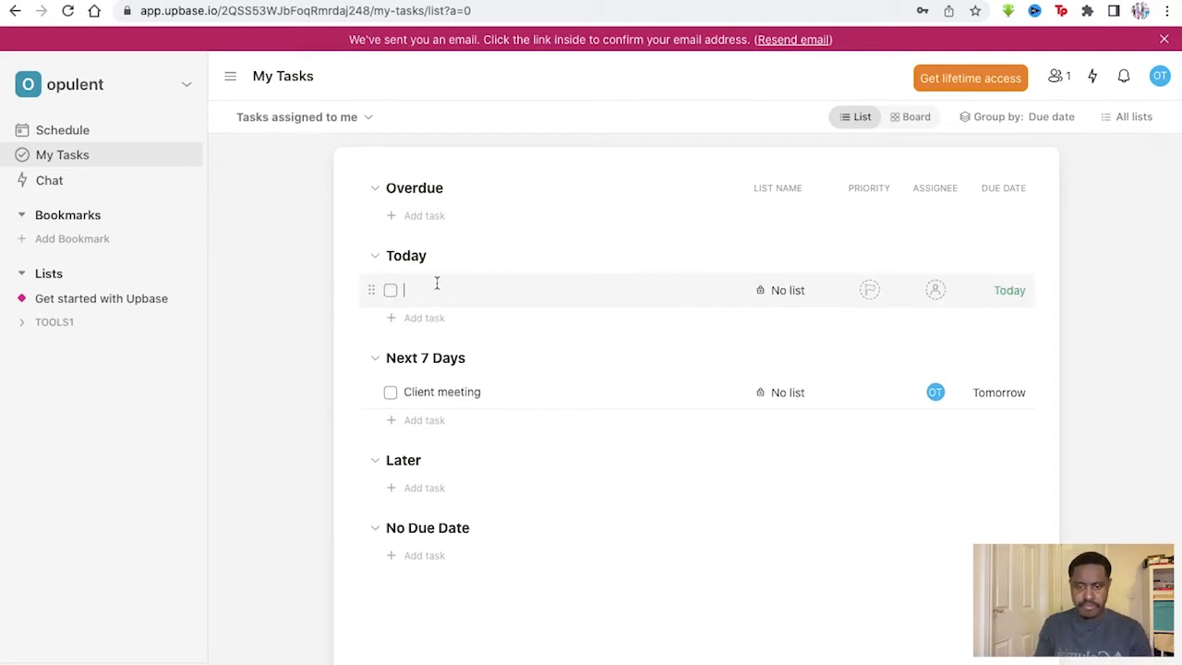
{"action": "type", "text": "Livestrea"}
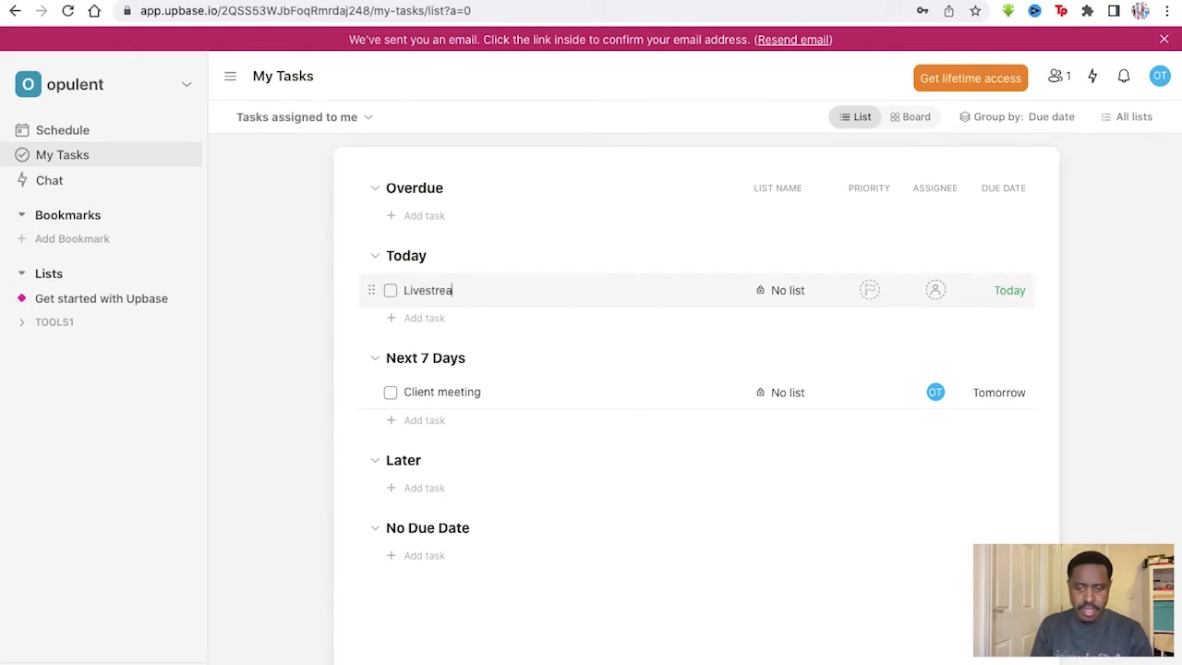
{"action": "type", "text": "m"}
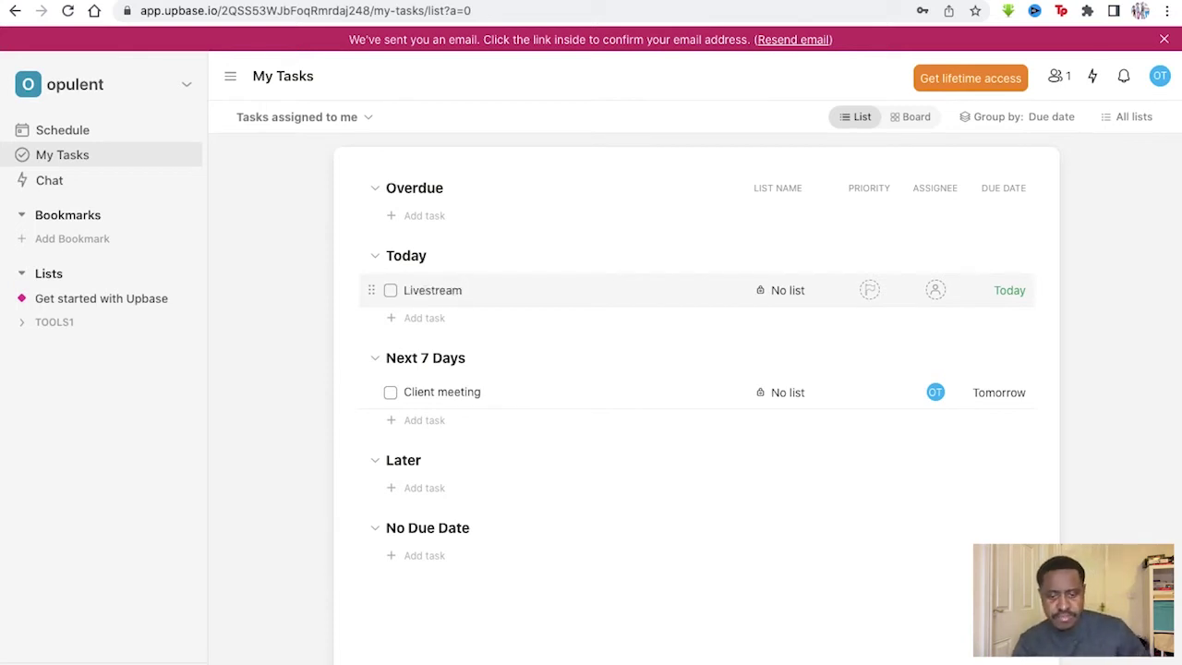
{"action": "left_click", "coordinate": [395, 304]}
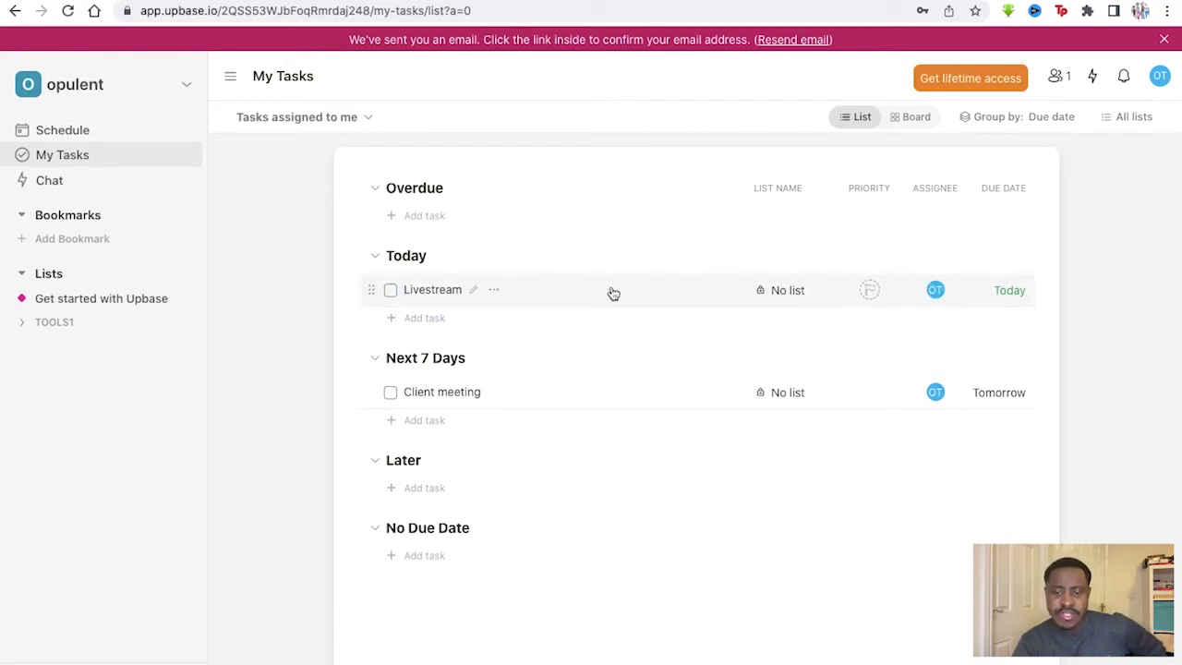
Examine the name editing and the additional actions available for the Livestream task.
{"action": "left_click", "coordinate": [473, 291]}
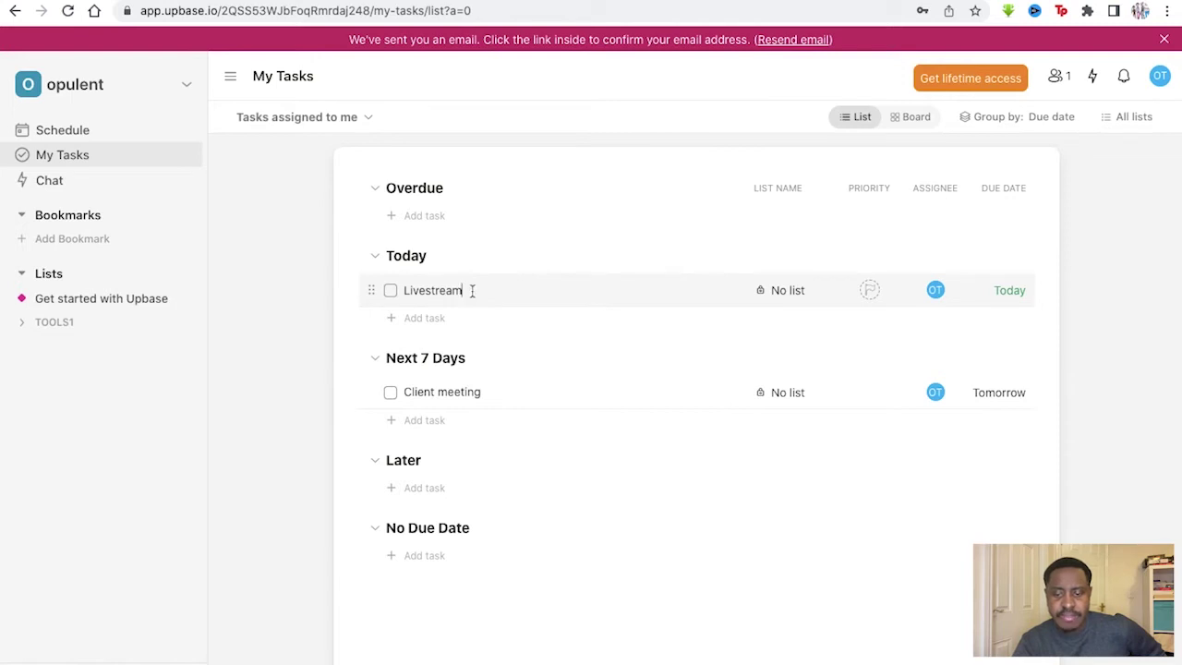
{"action": "left_click", "coordinate": [514, 260]}
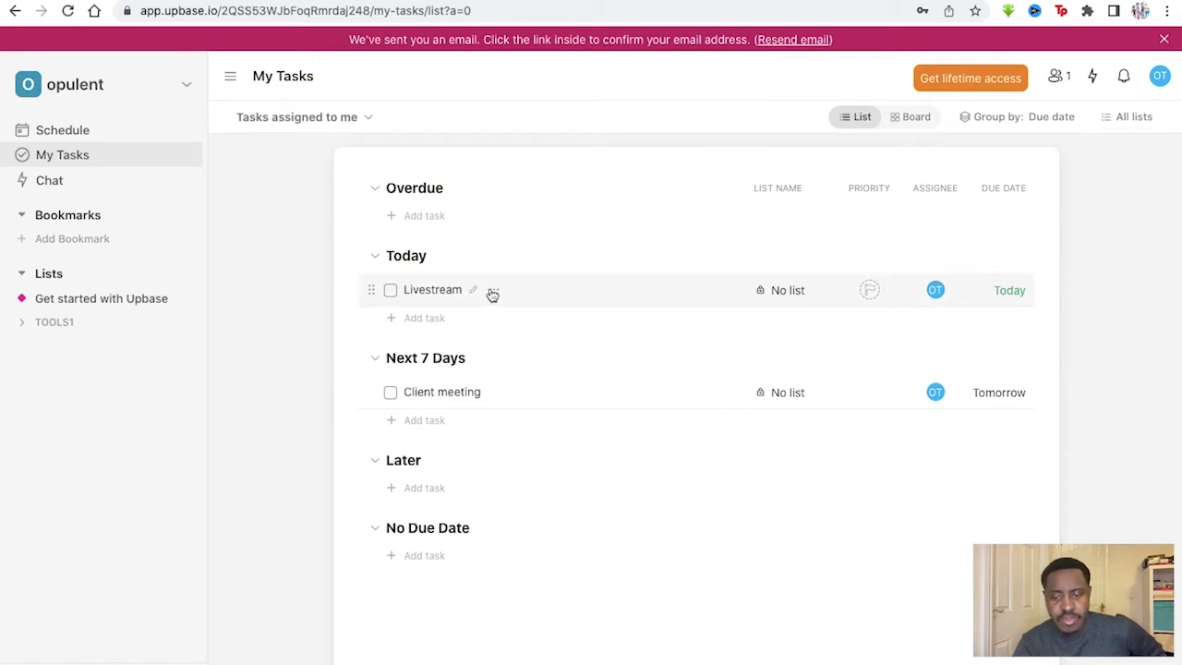
{"action": "left_click", "coordinate": [494, 293]}
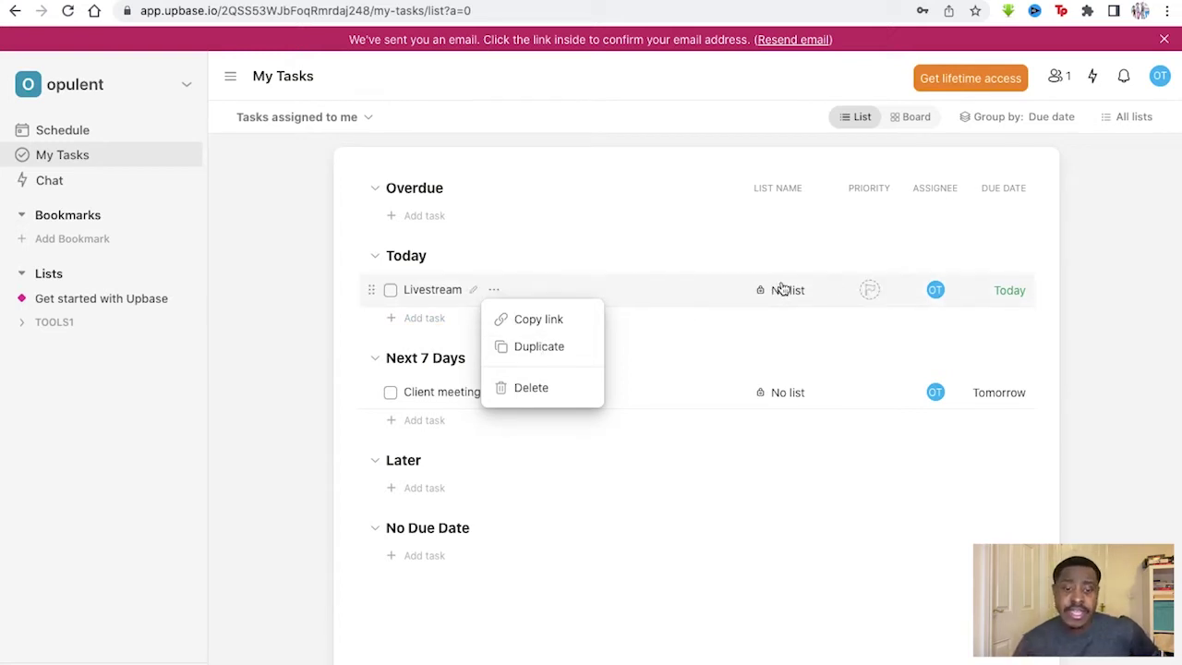
Set the Livestream task's priority to High and check who it can be assigned to.
{"action": "left_click", "coordinate": [873, 291]}
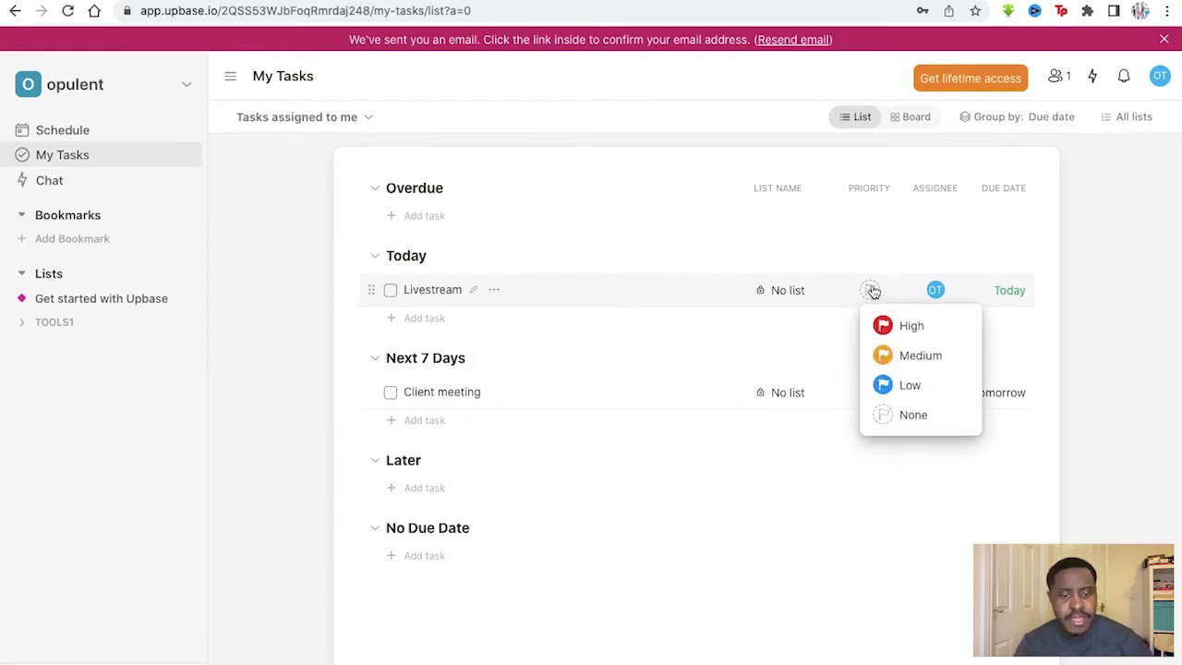
{"action": "left_click", "coordinate": [905, 325]}
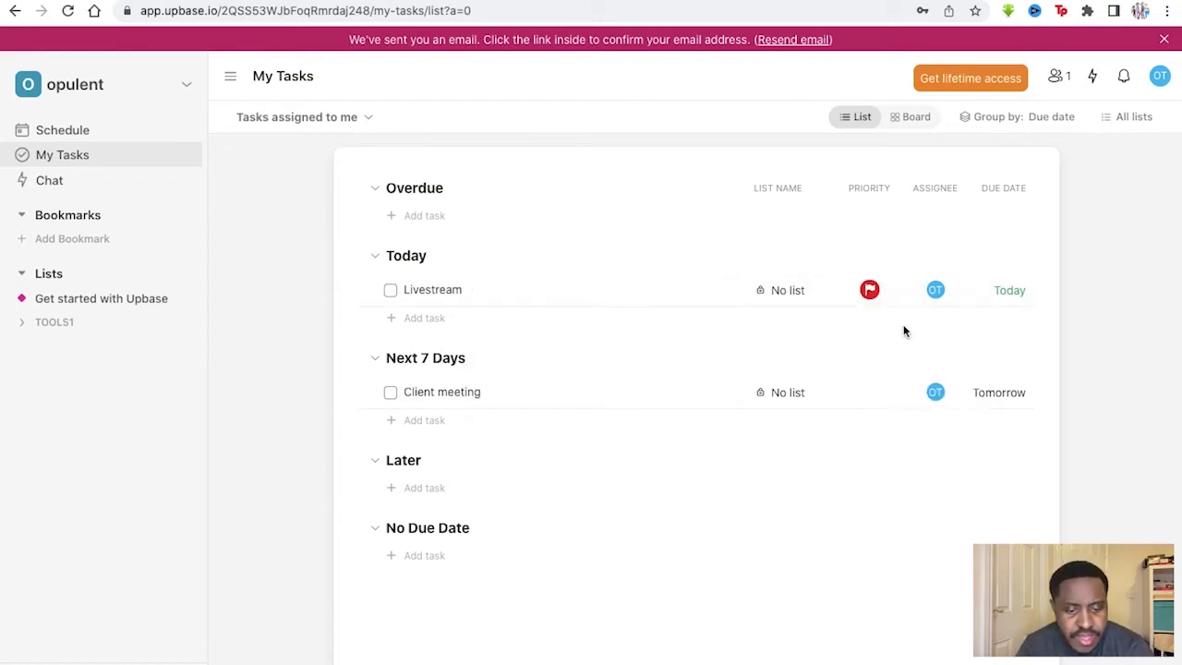
{"action": "left_click", "coordinate": [870, 292]}
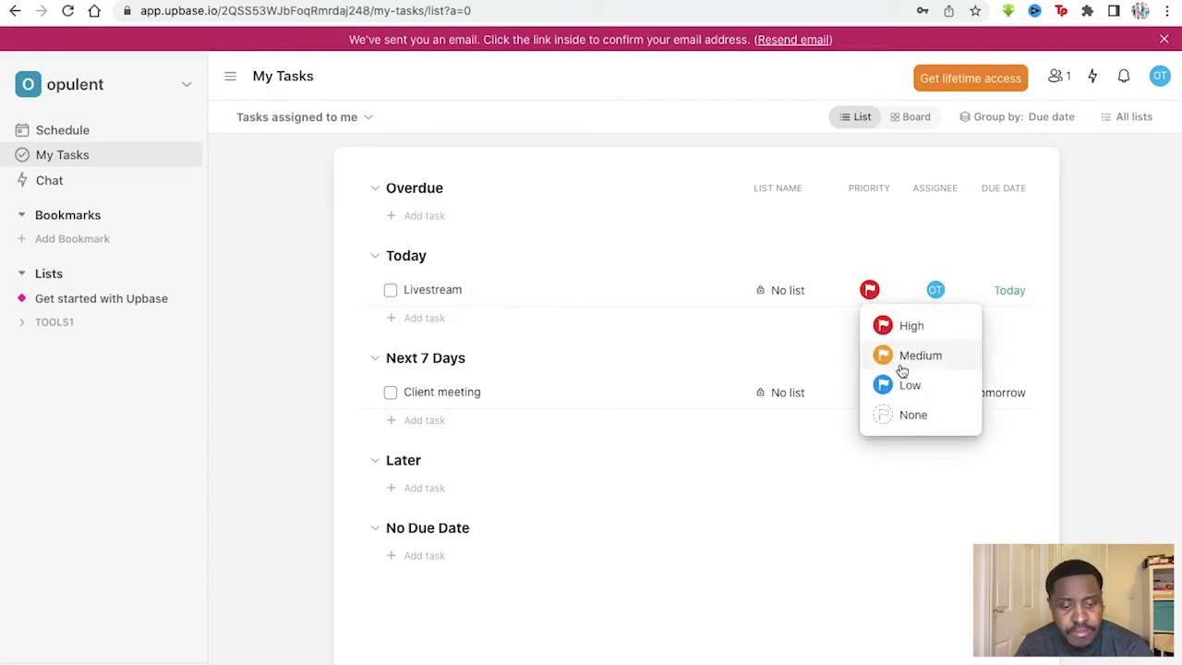
{"action": "left_click", "coordinate": [831, 243]}
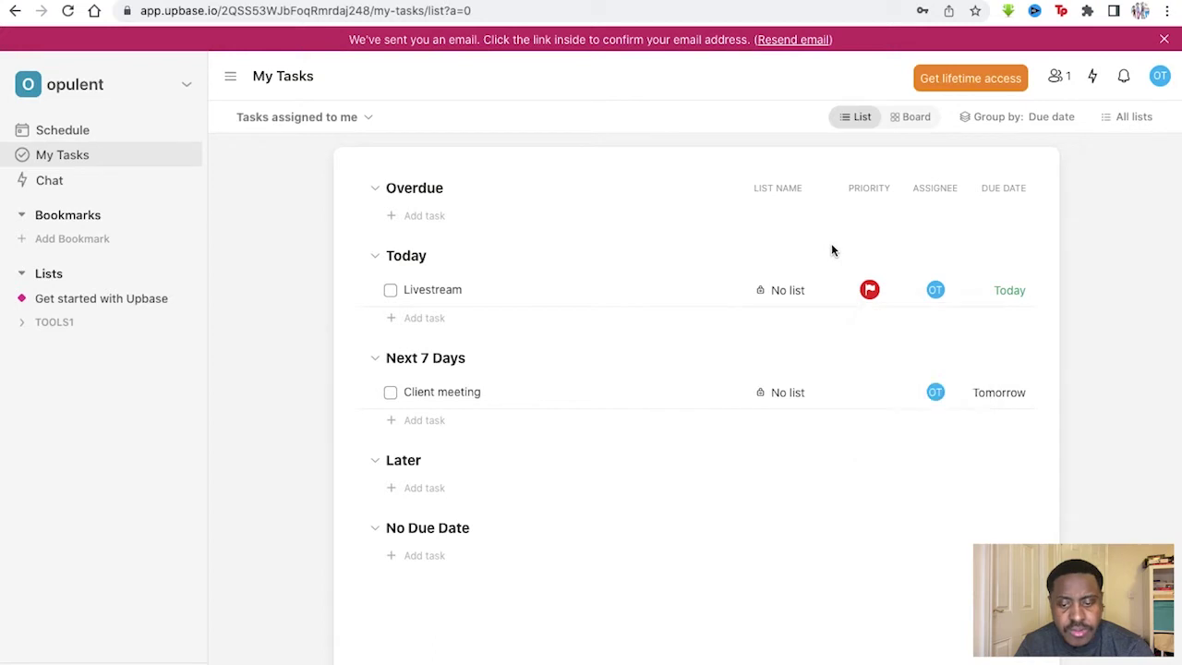
{"action": "left_click", "coordinate": [941, 296]}
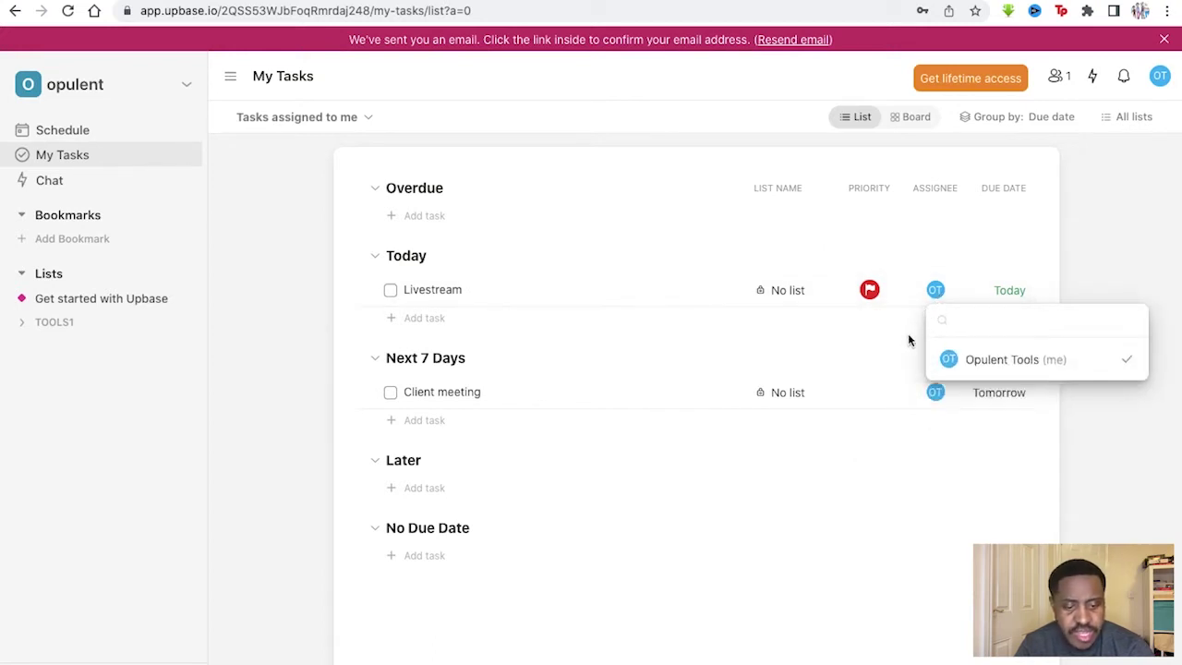
{"action": "left_click", "coordinate": [909, 334]}
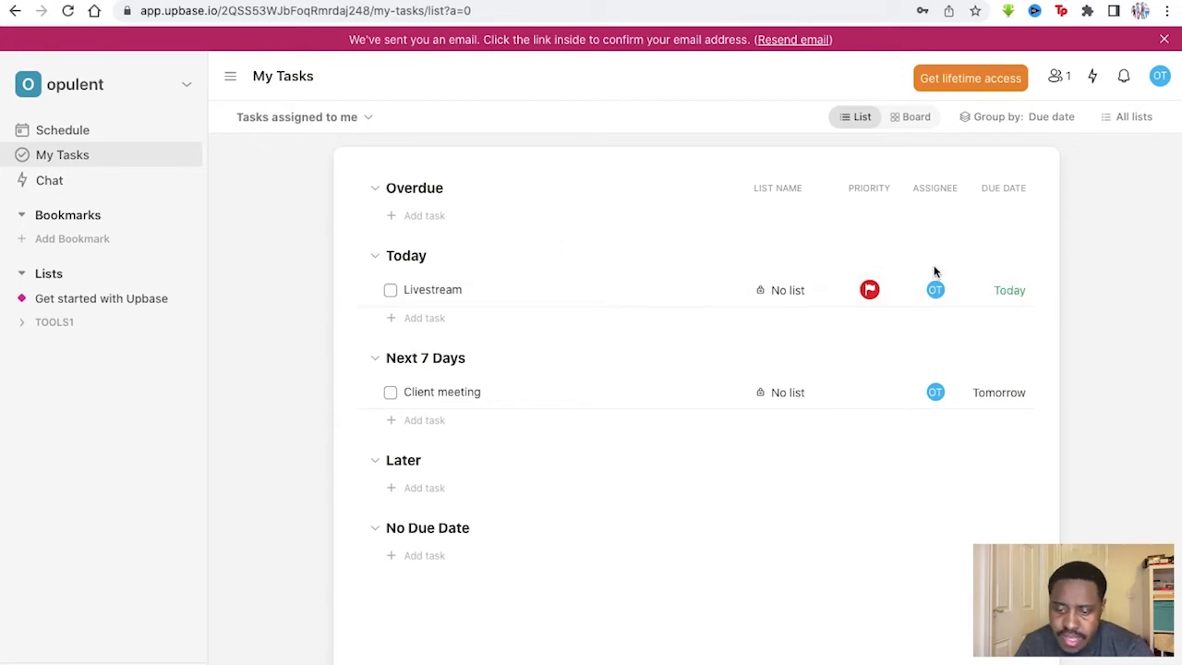
Schedule the Livestream task from November 25, 2022 12:00 AM to November 26, 2022 12:00 AM.
{"action": "left_click", "coordinate": [1009, 290]}
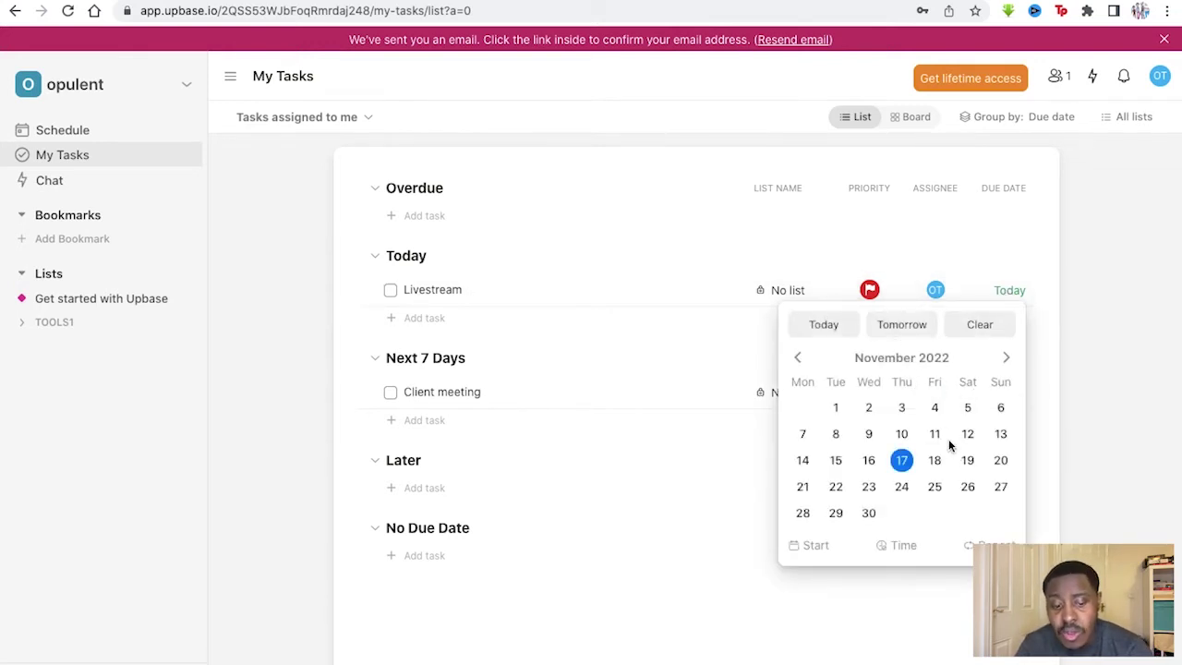
{"action": "left_click", "coordinate": [933, 487]}
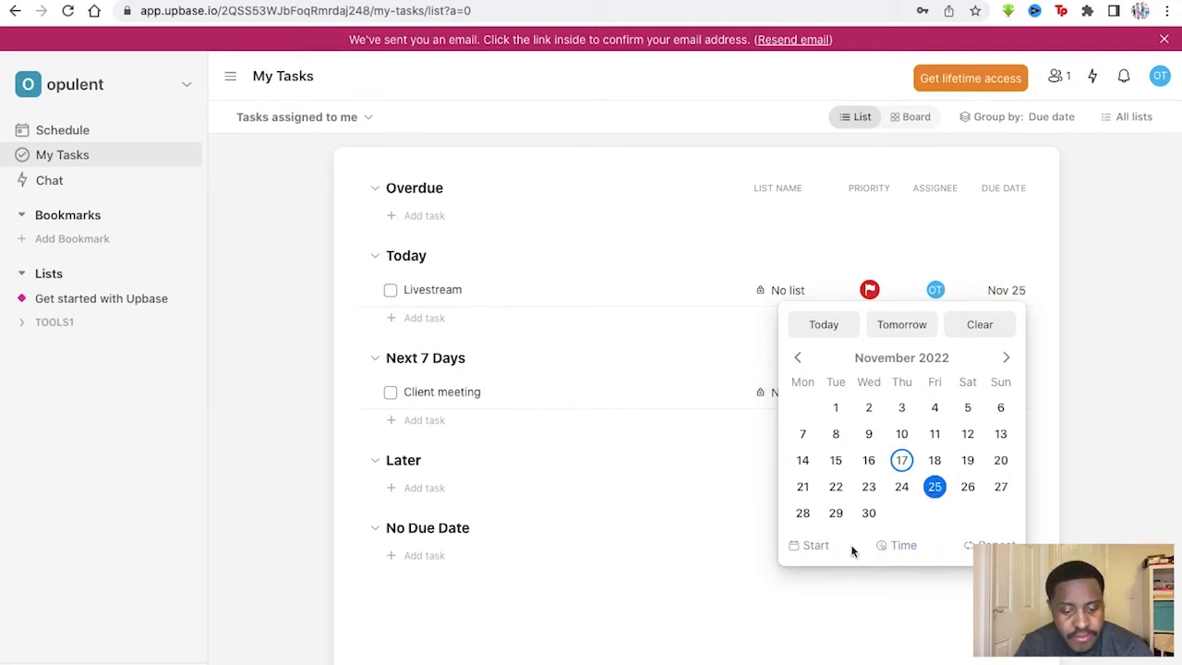
{"action": "left_click", "coordinate": [888, 548]}
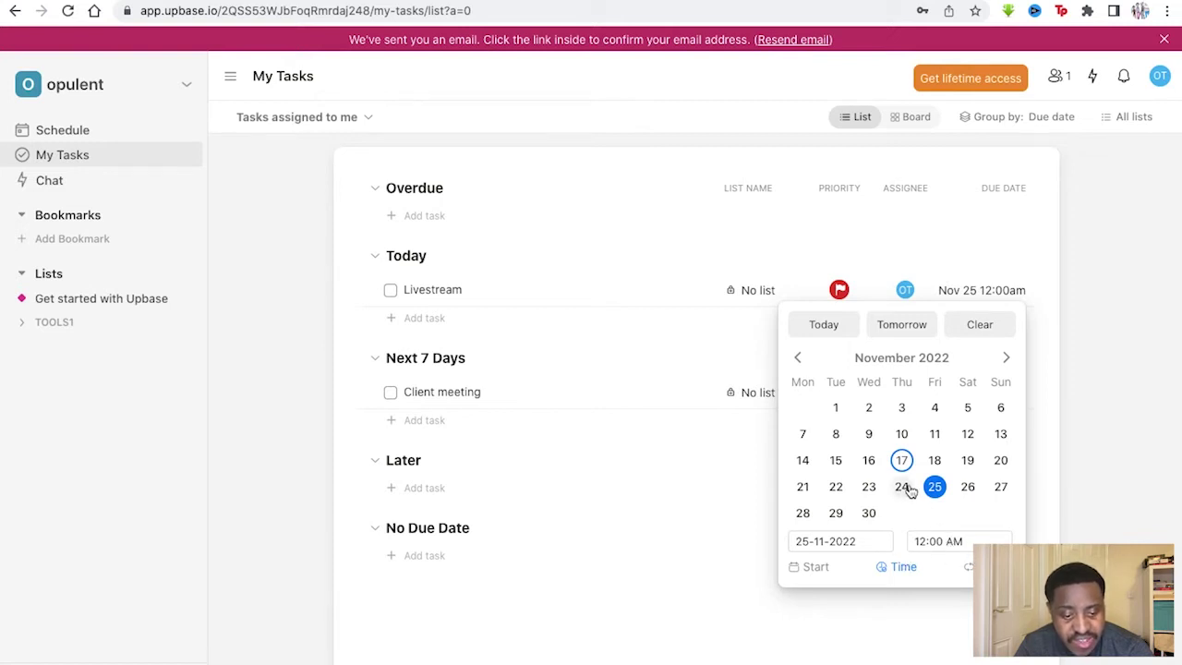
{"action": "left_click", "coordinate": [815, 566]}
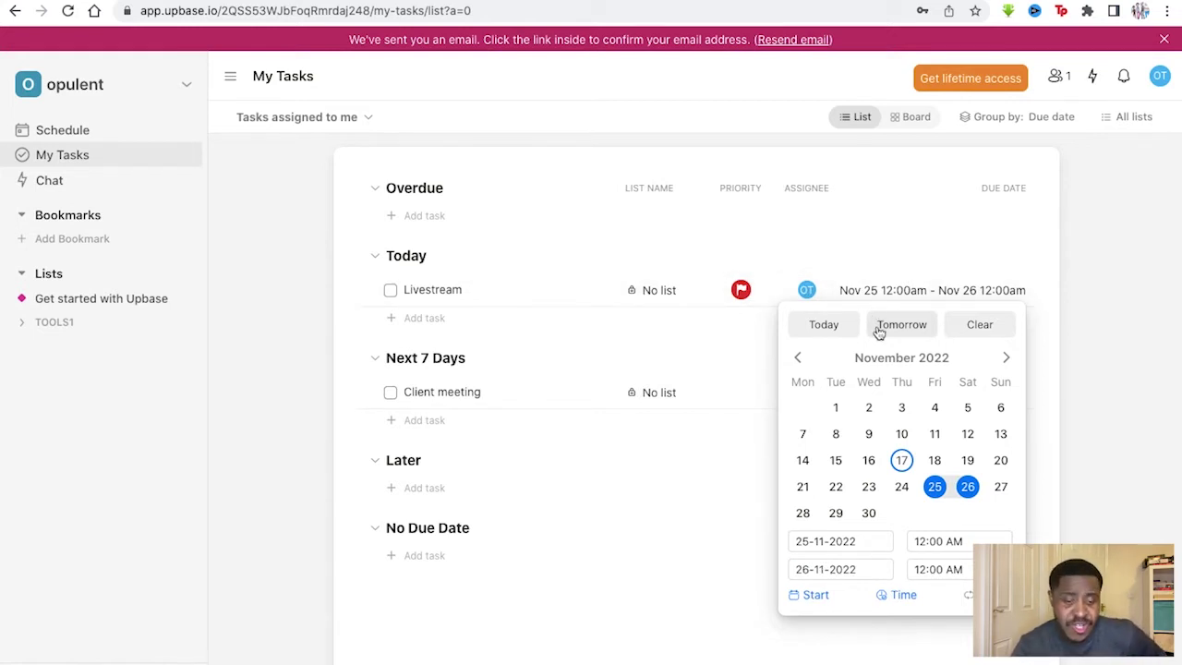
{"action": "left_click", "coordinate": [763, 332]}
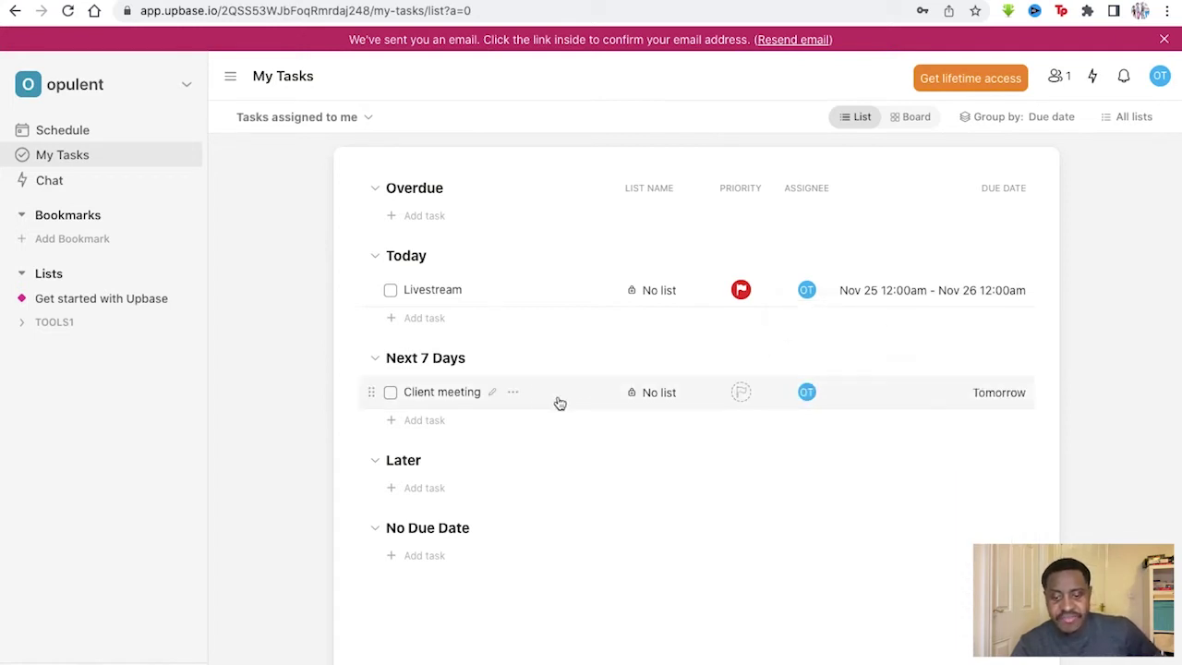
Set the Client meeting task's due date to November 17, then collapse and expand the Next 7 Days group.
{"action": "left_click", "coordinate": [979, 394]}
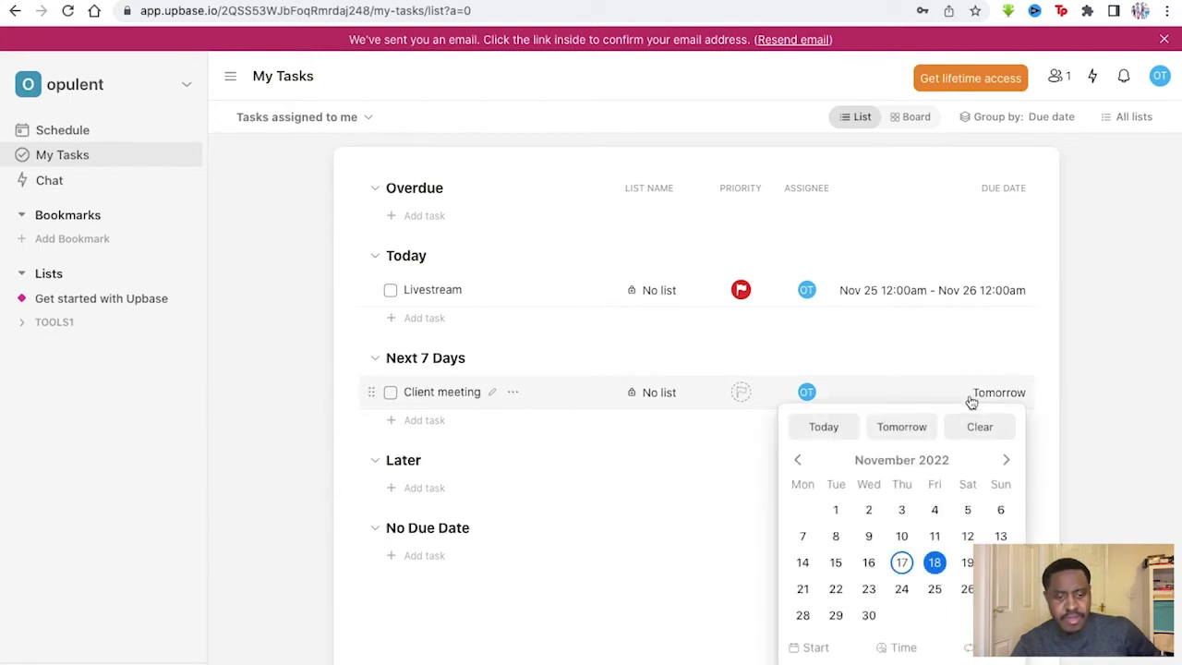
{"action": "left_click", "coordinate": [902, 562]}
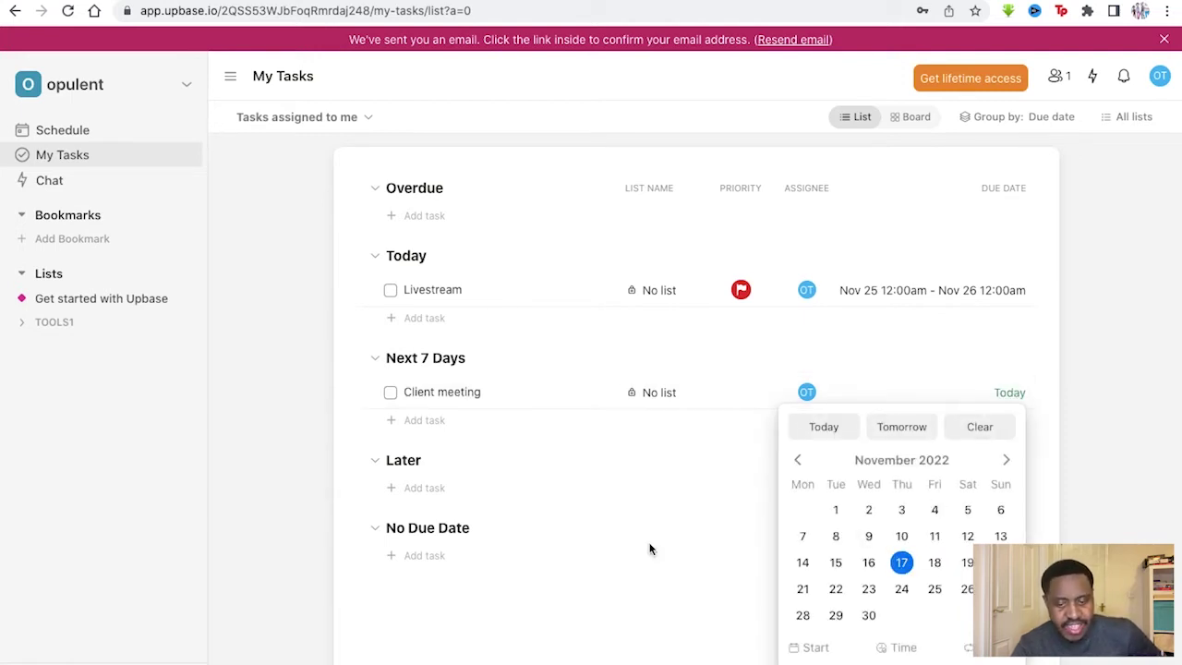
{"action": "left_click", "coordinate": [594, 498]}
{"action": "left_click", "coordinate": [377, 358]}
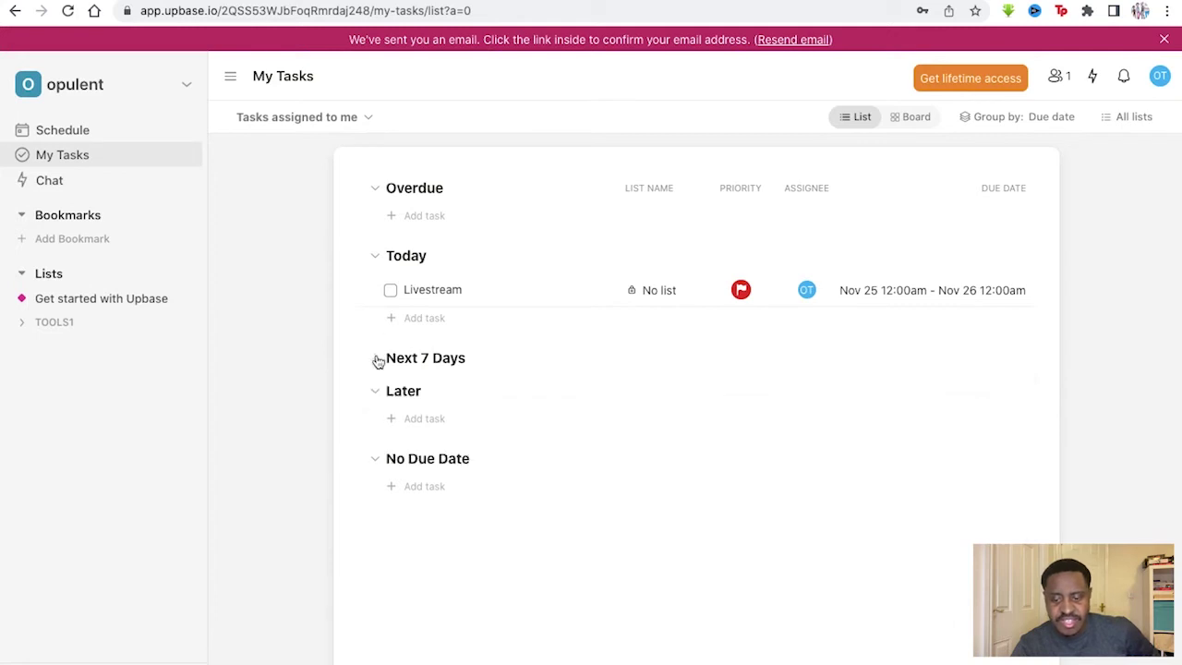
{"action": "left_click", "coordinate": [378, 360]}
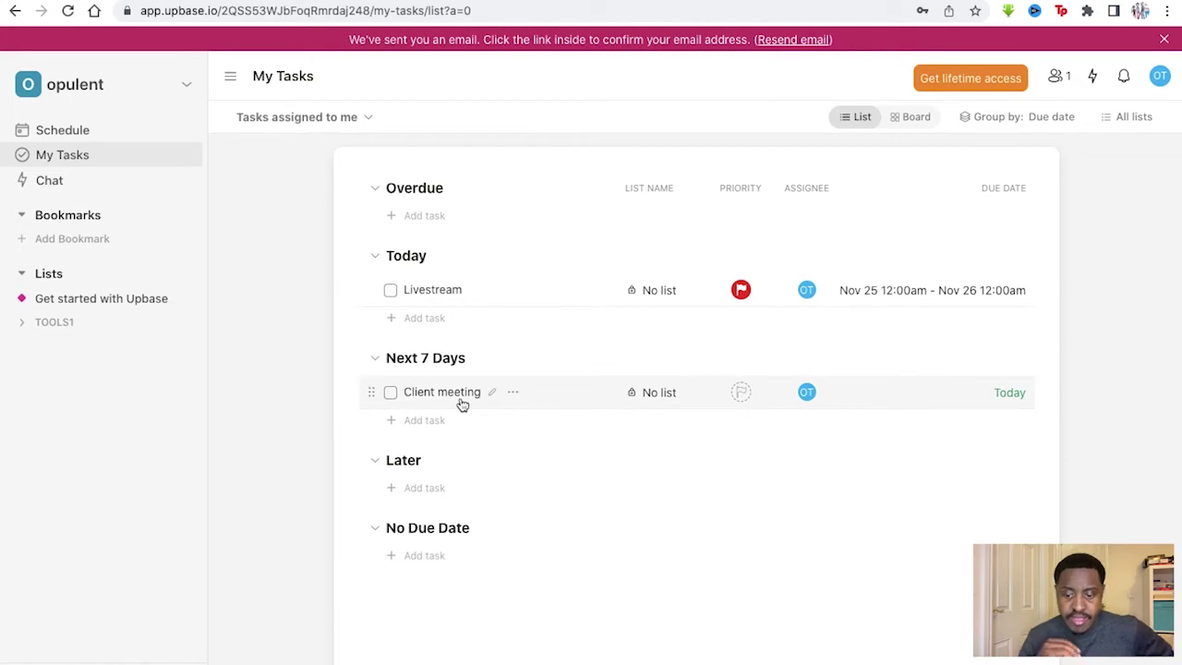
Switch My Tasks to the board view and check the available grouping options and list filters.
{"action": "left_click", "coordinate": [894, 125]}
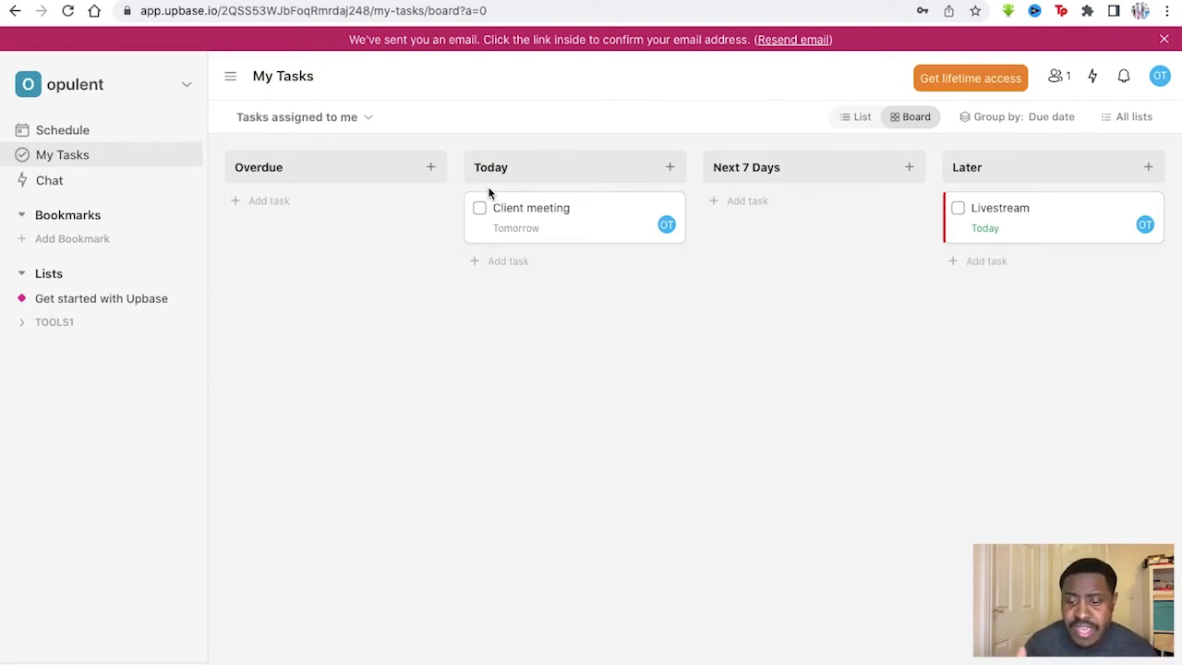
{"action": "mouse_move", "coordinate": [648, 207]}
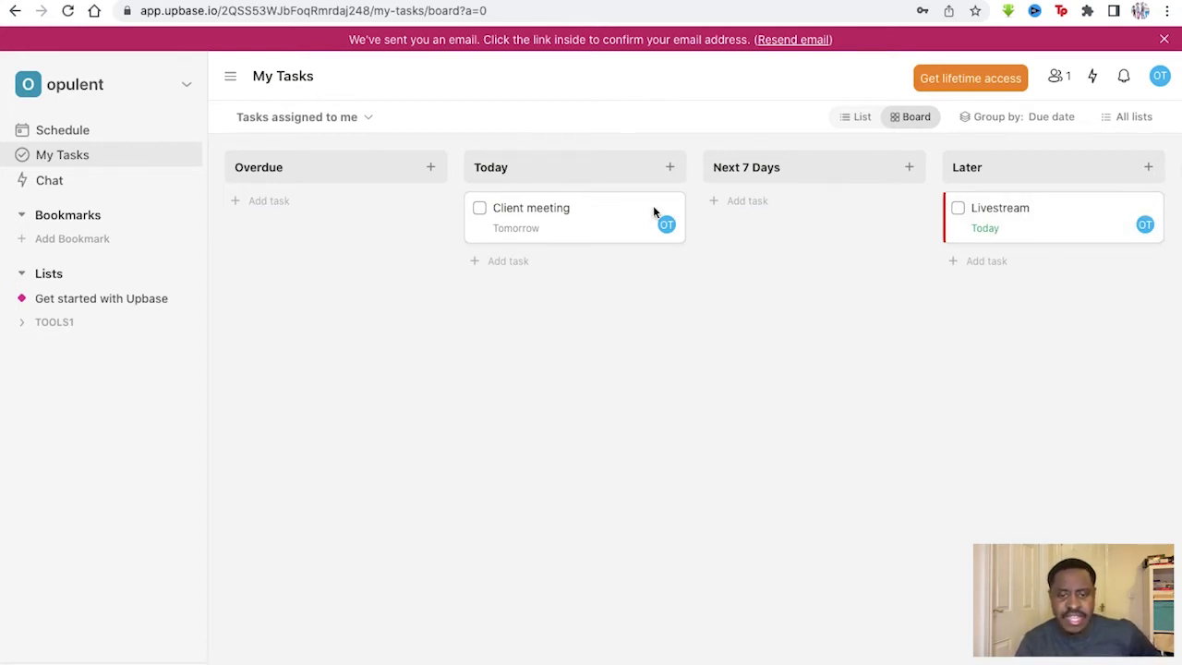
{"action": "left_click", "coordinate": [1018, 119]}
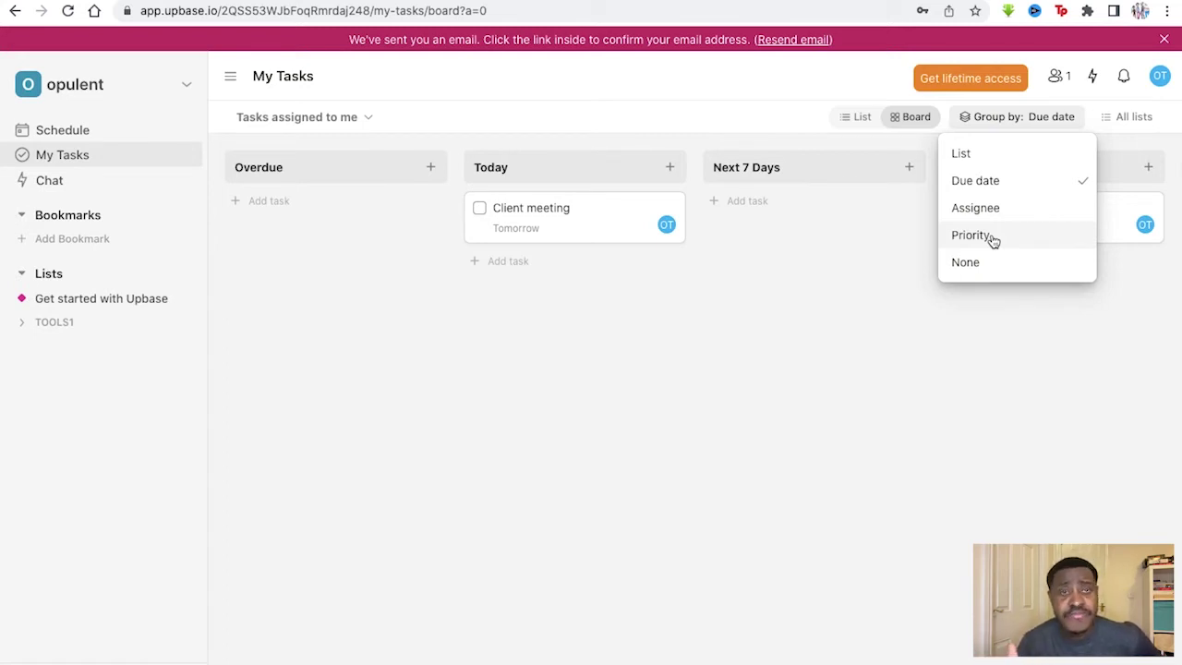
{"action": "left_click", "coordinate": [918, 256]}
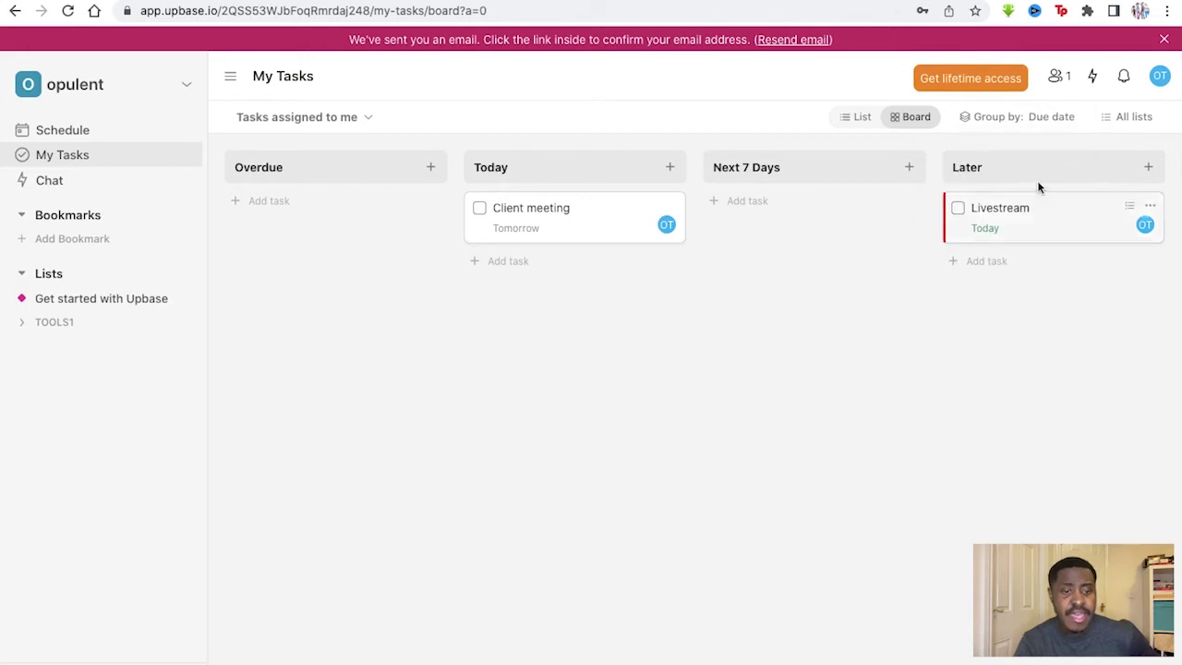
{"action": "left_click", "coordinate": [1126, 132]}
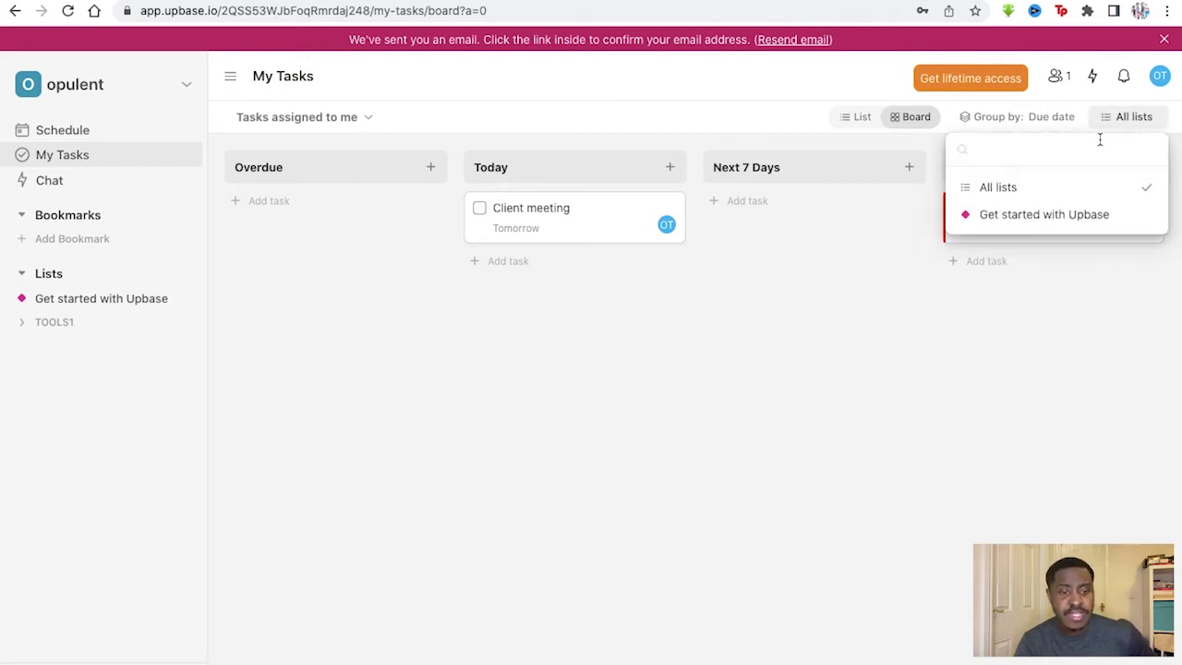
{"action": "left_click", "coordinate": [905, 256]}
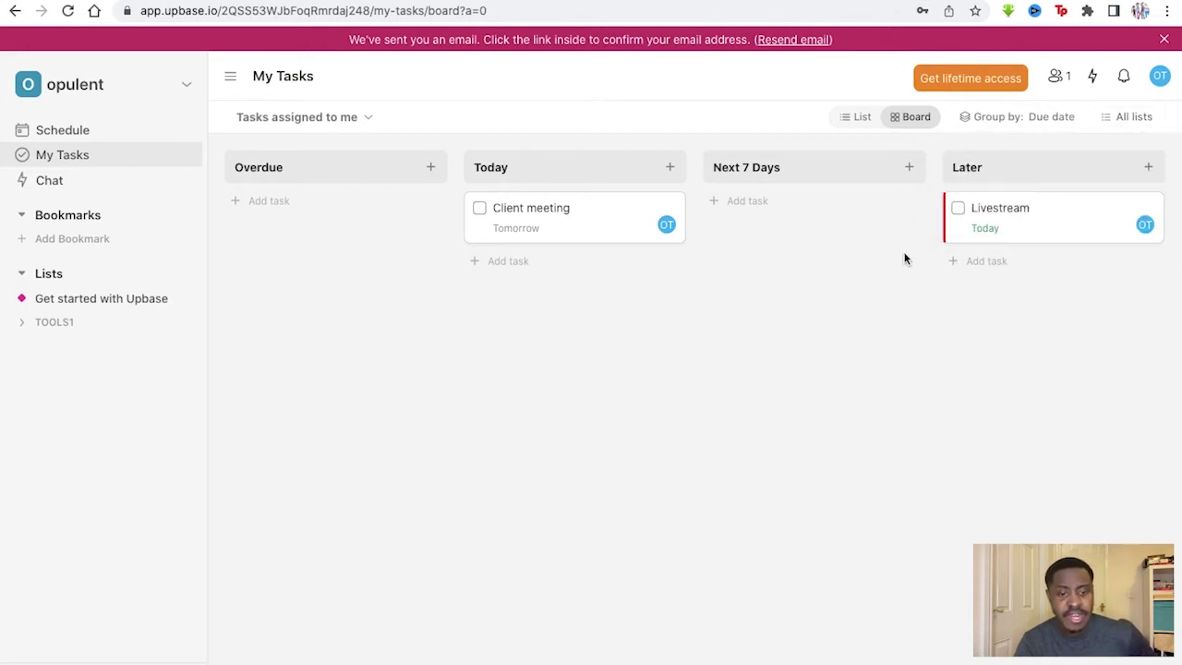
Add a task named "Enter office" to the Today column.
{"action": "left_click", "coordinate": [490, 264]}
{"action": "left_click", "coordinate": [531, 265]}
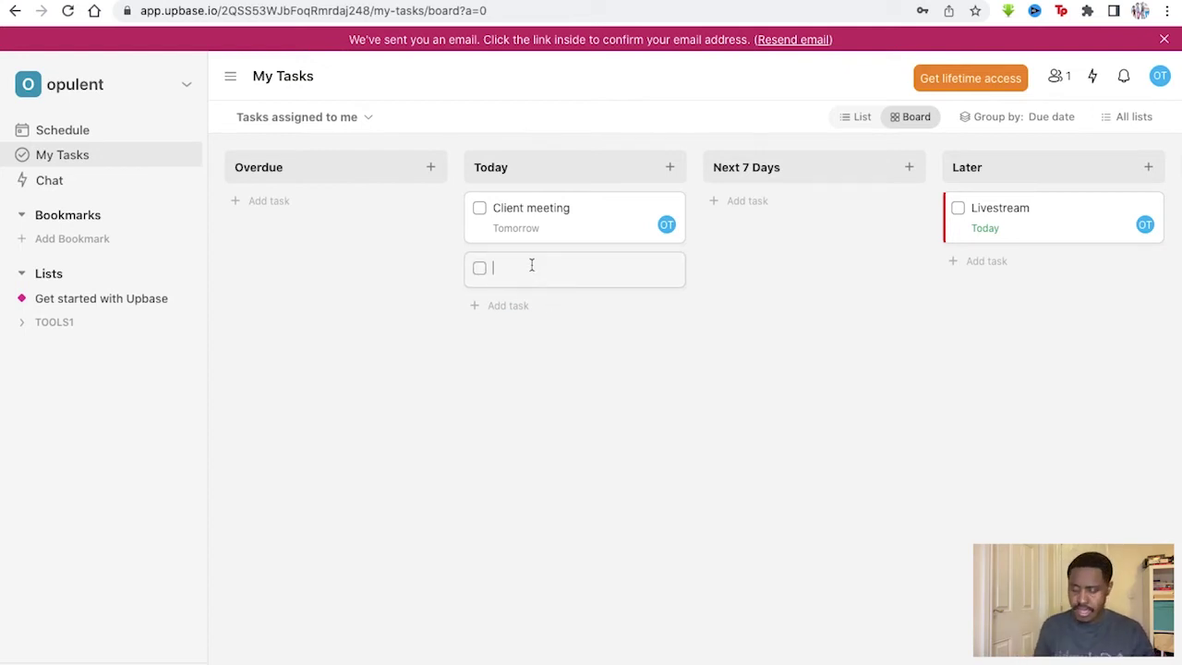
{"action": "type", "text": "Enter office"}
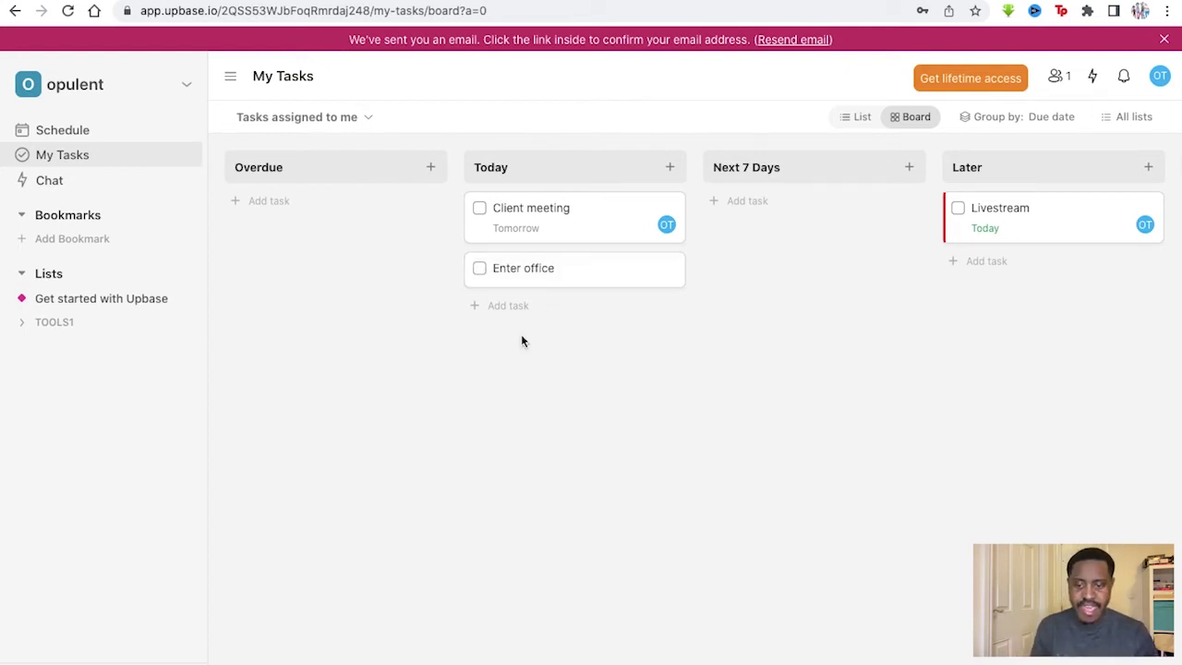
{"action": "key", "text": "Return"}
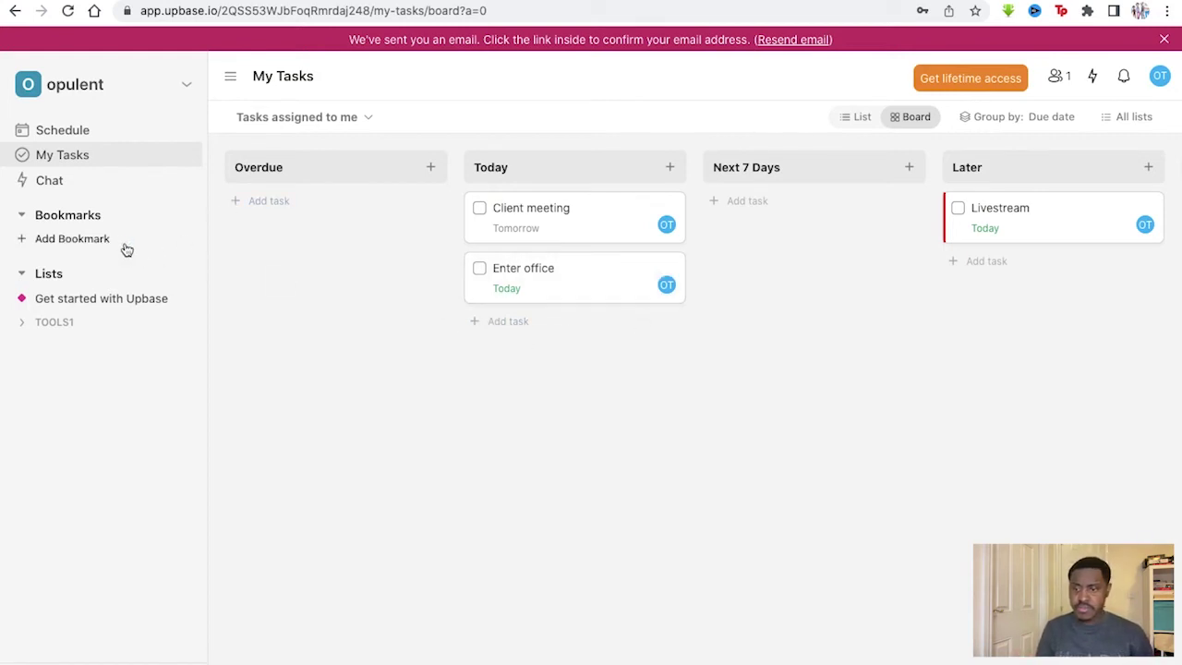
Go to Chat and send the message "hi" in the Get started with Upbase channel.
{"action": "left_click", "coordinate": [179, 181]}
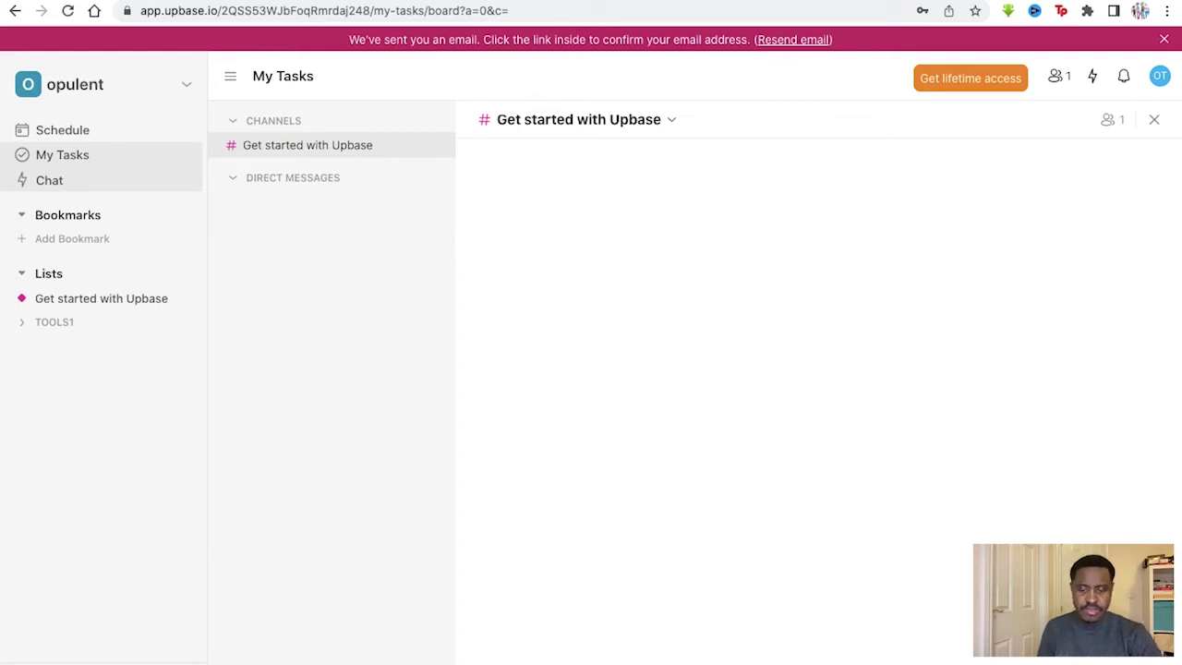
{"action": "key", "text": "Return"}
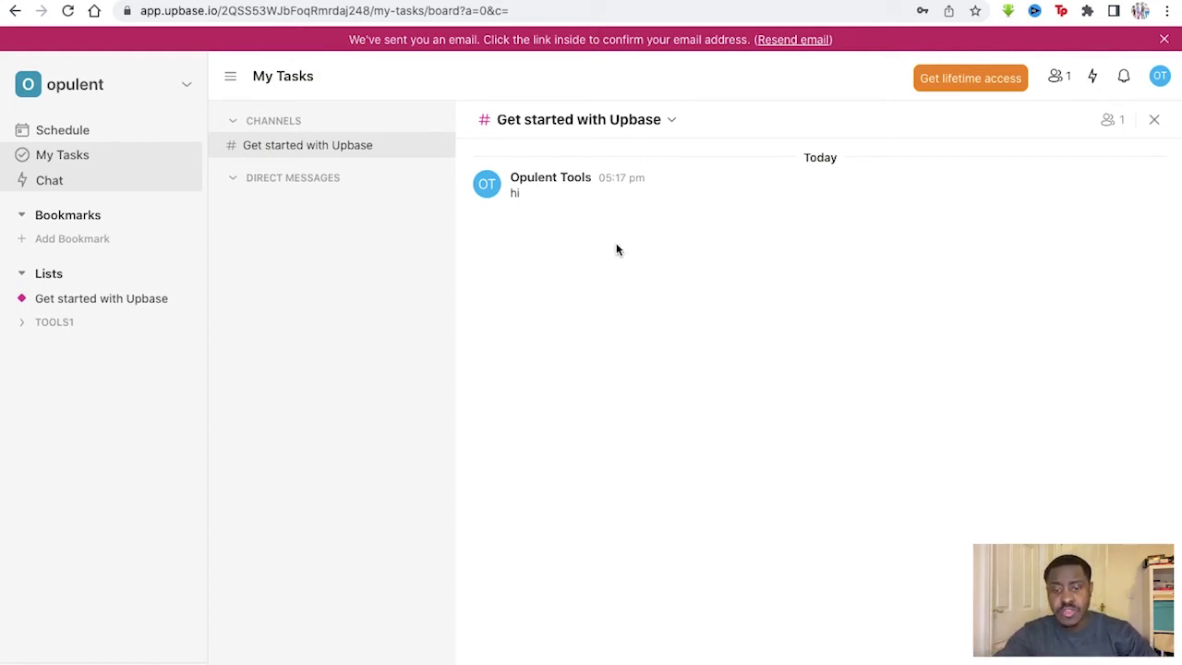
Browse the emoji reactions available for the "hi" message.
{"action": "mouse_move", "coordinate": [1136, 177]}
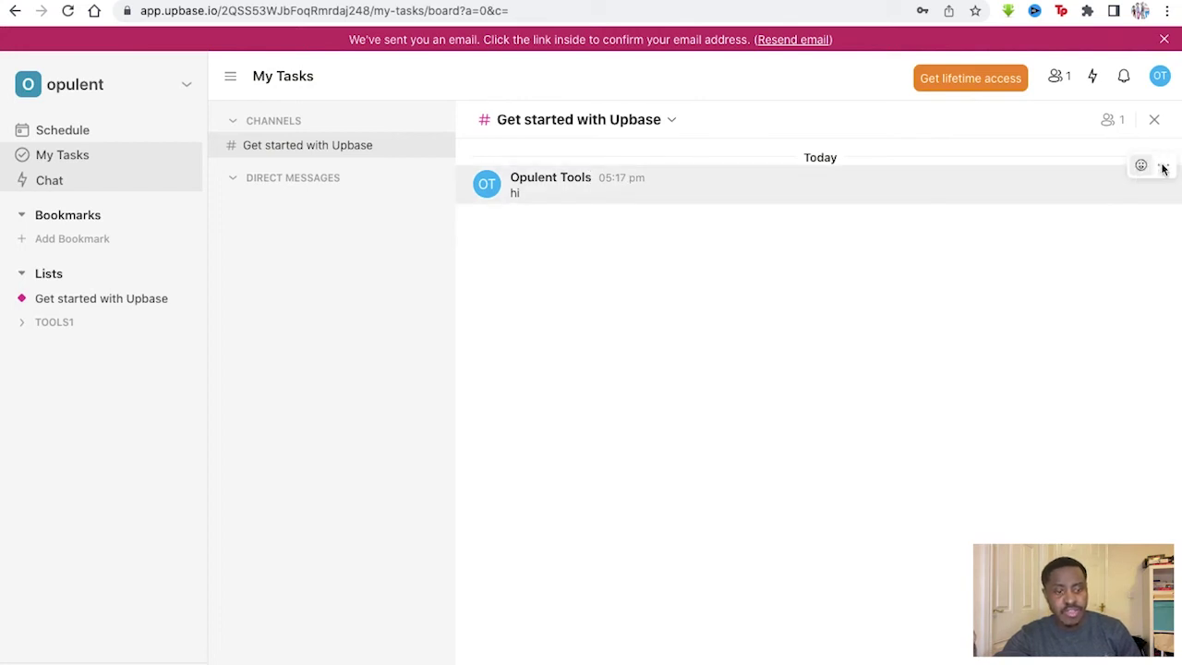
{"action": "left_click", "coordinate": [1162, 167]}
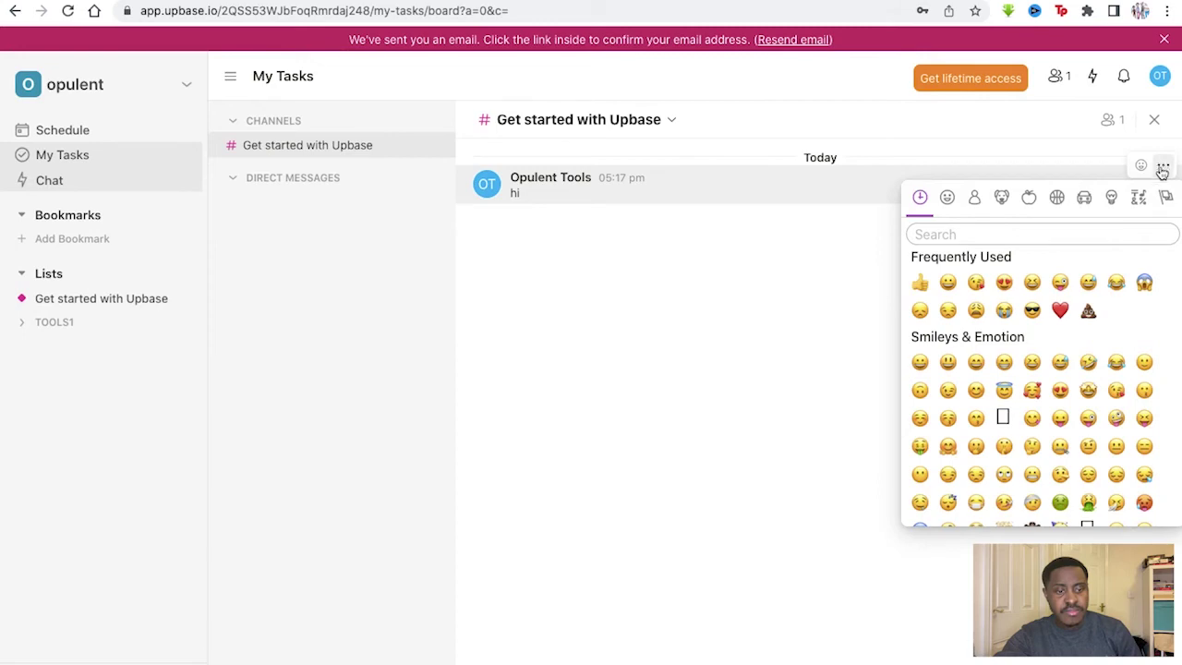
{"action": "scroll", "coordinate": [1045, 414], "scroll_direction": "down", "scroll_amount": 10}
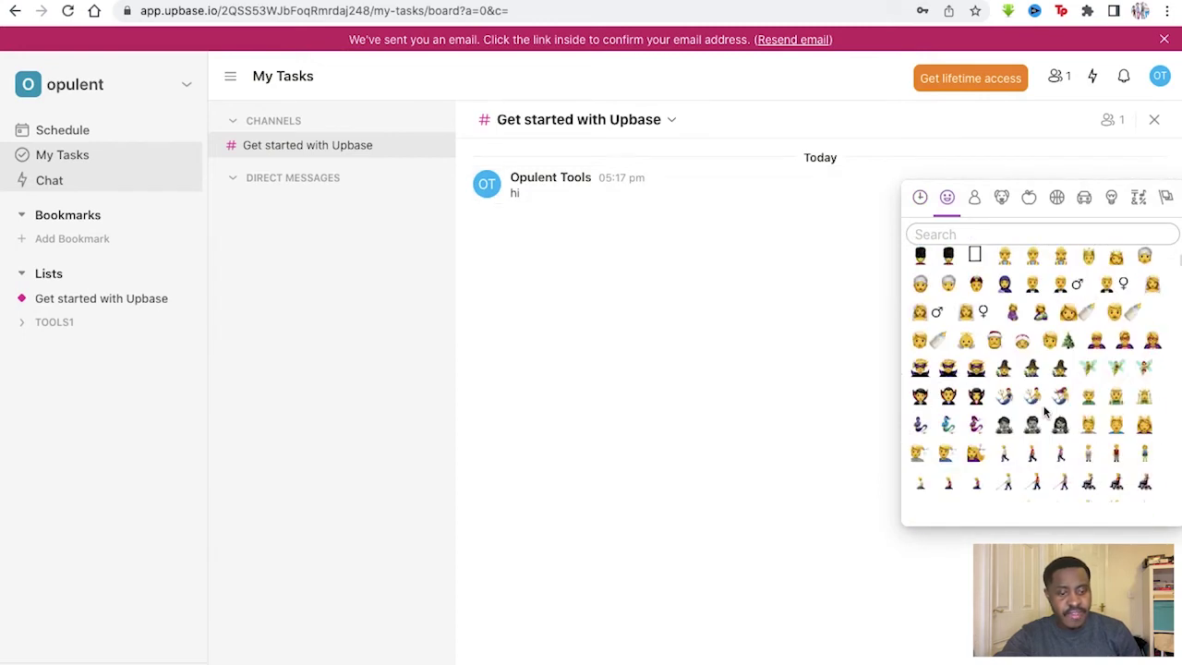
{"action": "scroll", "coordinate": [1044, 415], "scroll_direction": "down", "scroll_amount": 2}
{"action": "scroll", "coordinate": [1042, 416], "scroll_direction": "up", "scroll_amount": 15}
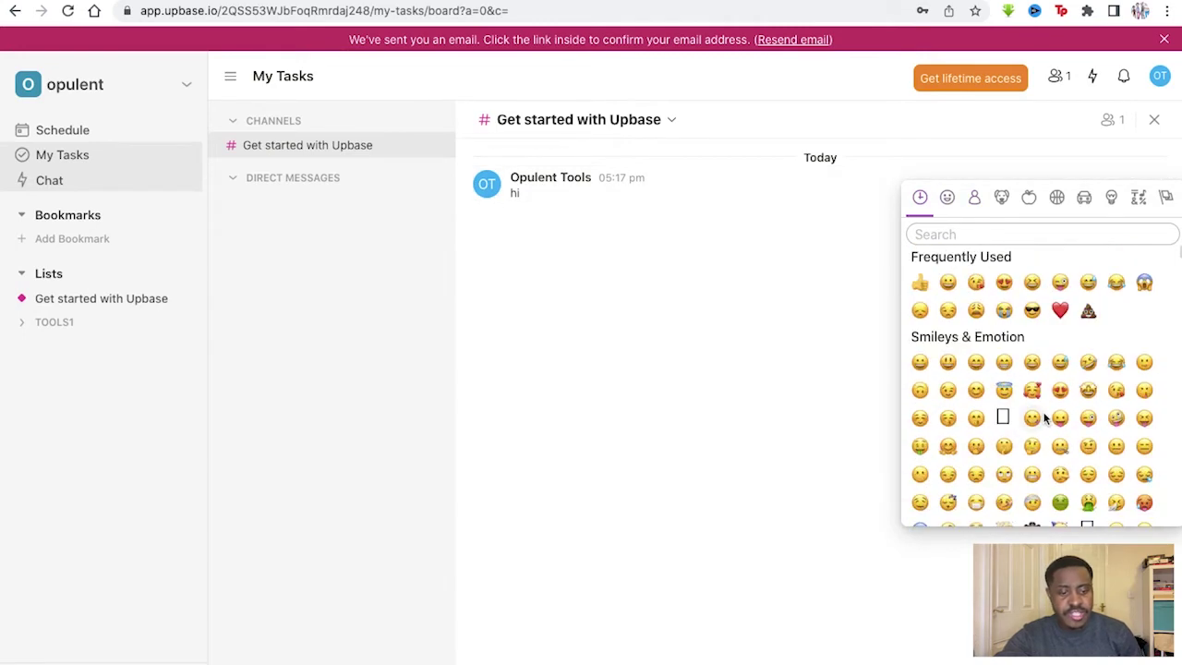
Open the "hi" message for editing and save it with the same text.
{"action": "left_click", "coordinate": [1162, 168]}
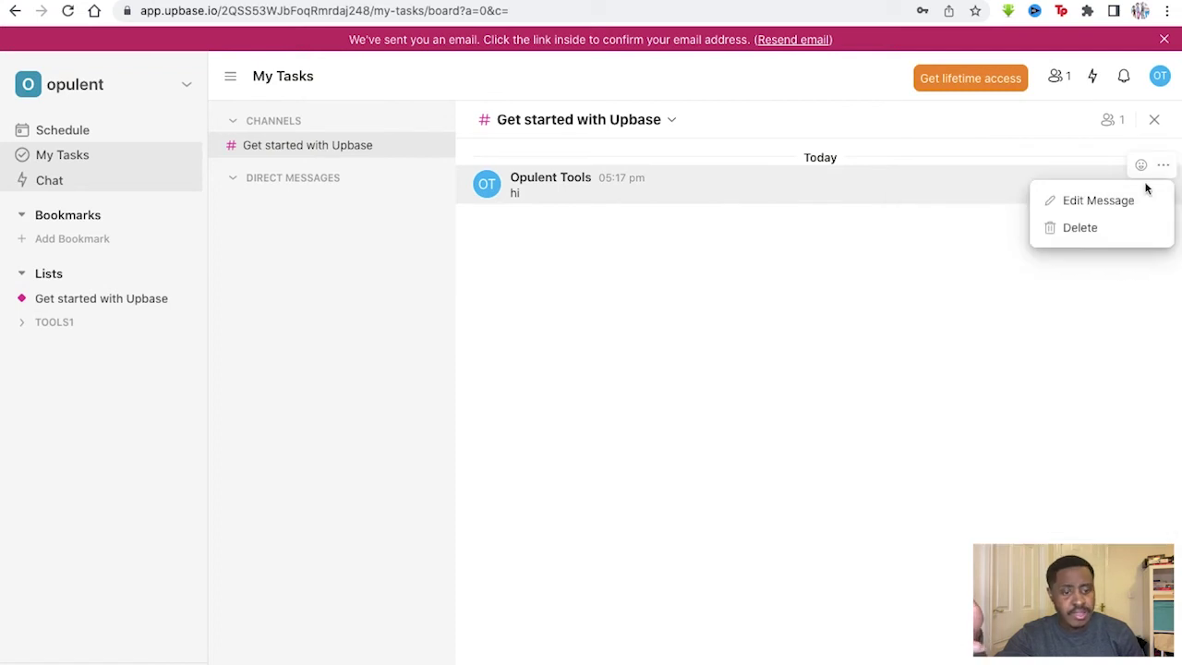
{"action": "left_click", "coordinate": [1118, 200]}
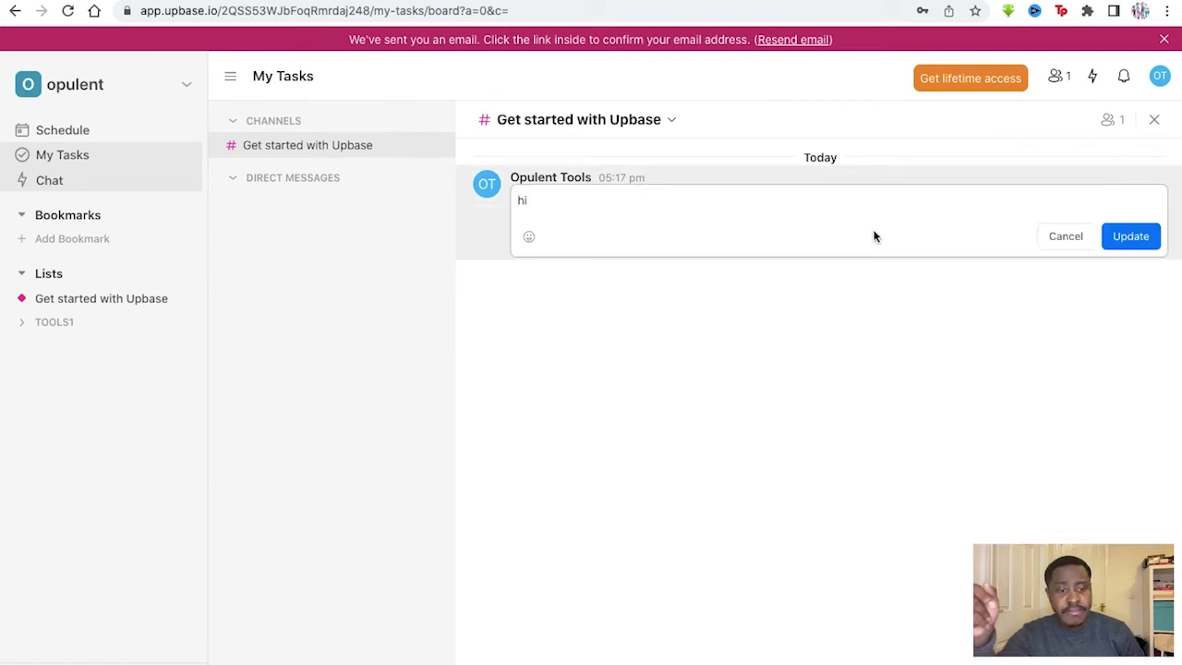
{"action": "left_click", "coordinate": [1128, 236]}
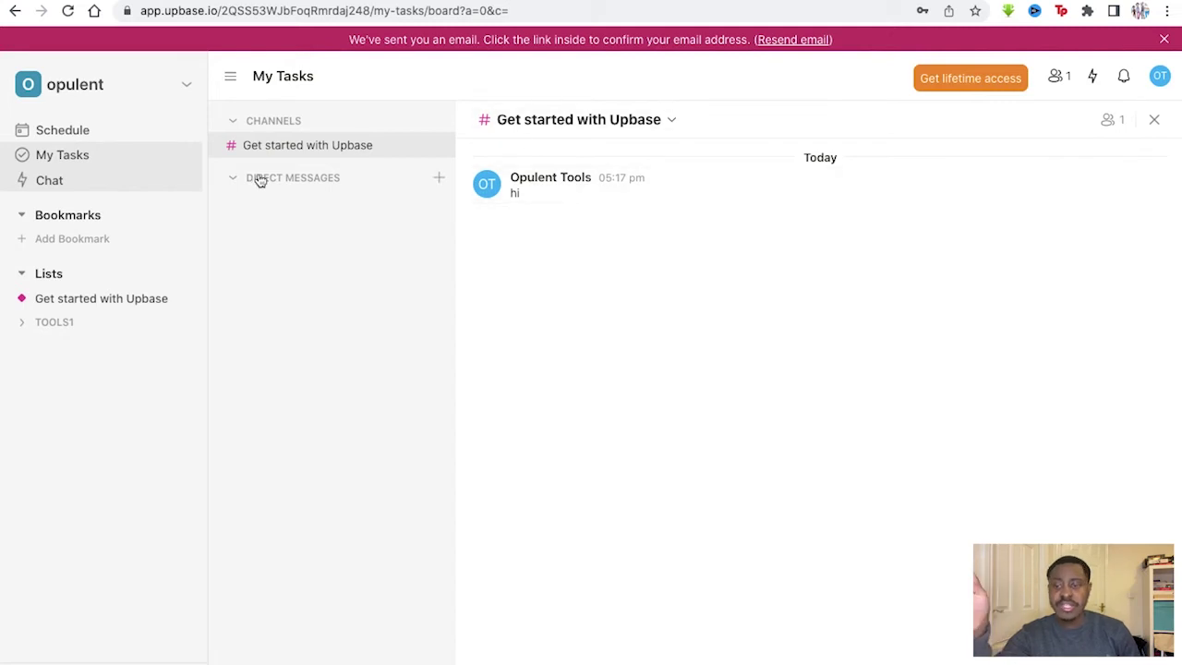
View the members available for a new direct message and close the member picker.
{"action": "left_click", "coordinate": [439, 177]}
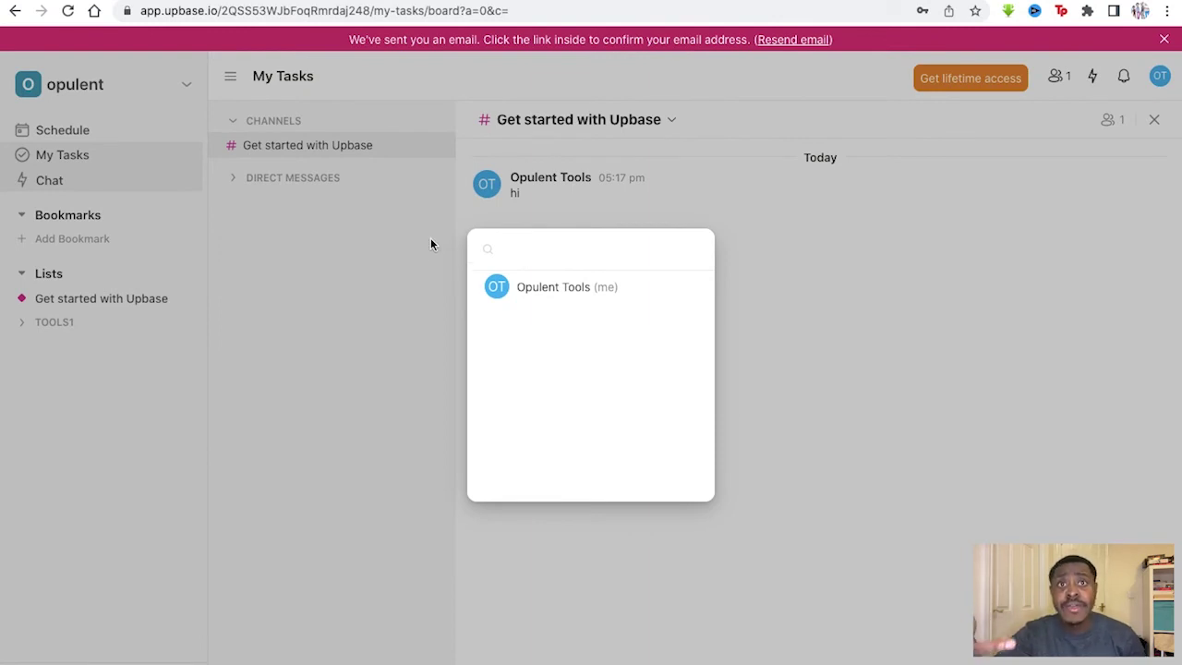
{"action": "left_click", "coordinate": [431, 237]}
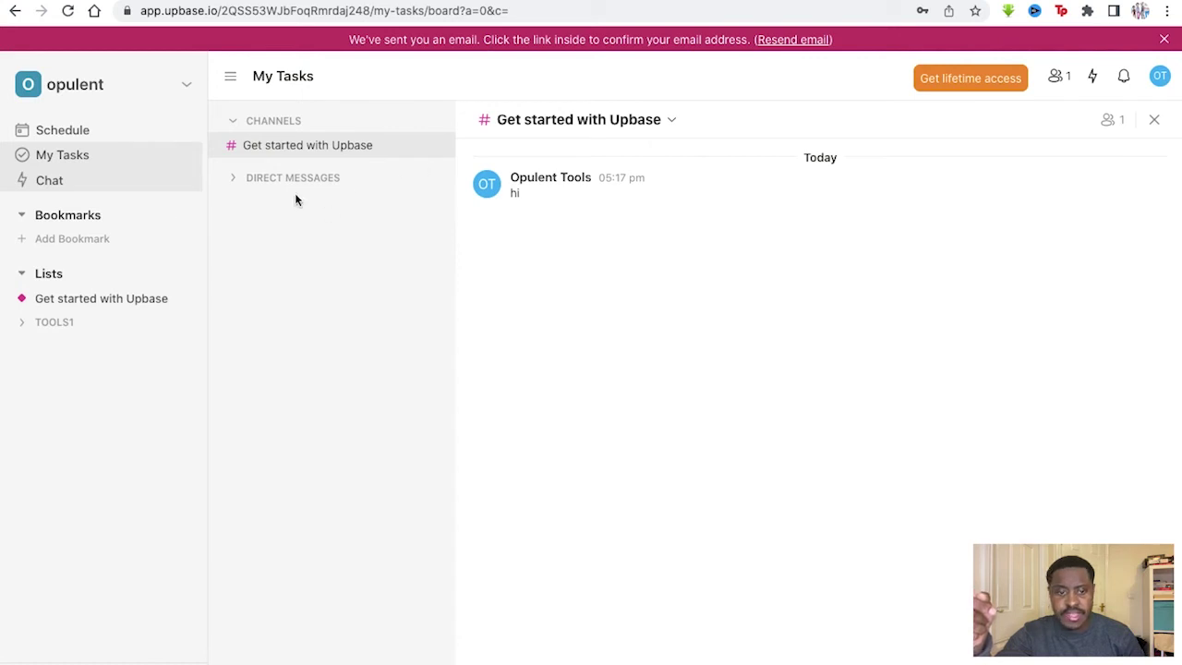
Add a bookmark for the current page named "Tasks assigned to me" with the lined document icon in magenta.
{"action": "left_click", "coordinate": [140, 225]}
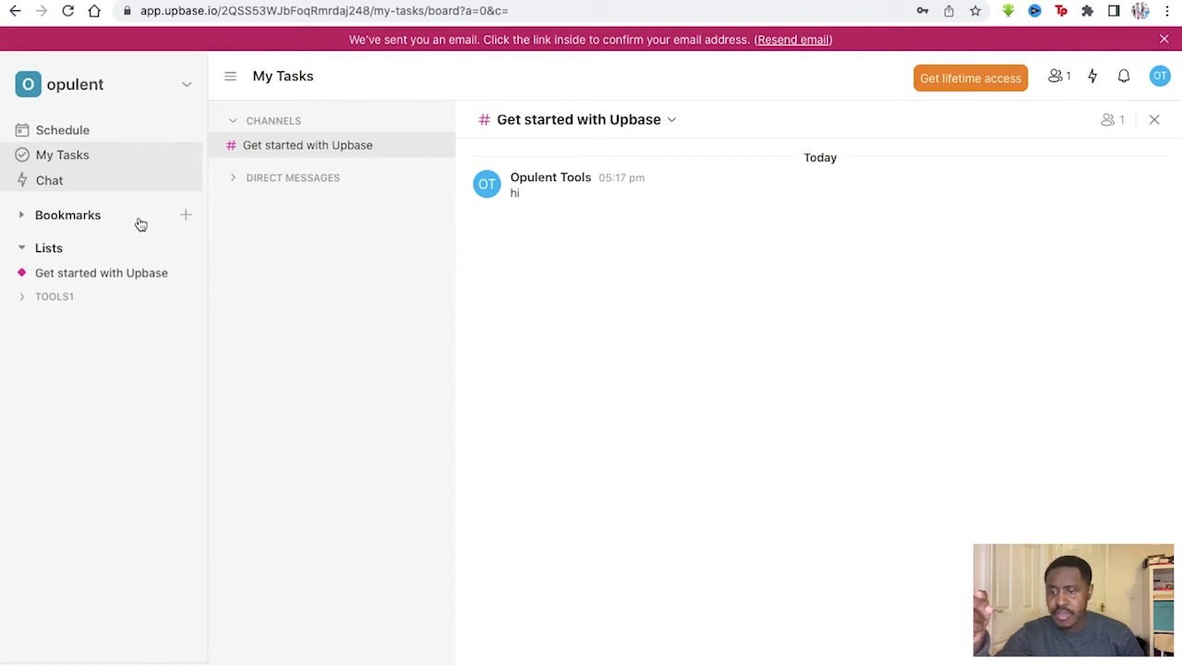
{"action": "left_click", "coordinate": [145, 228]}
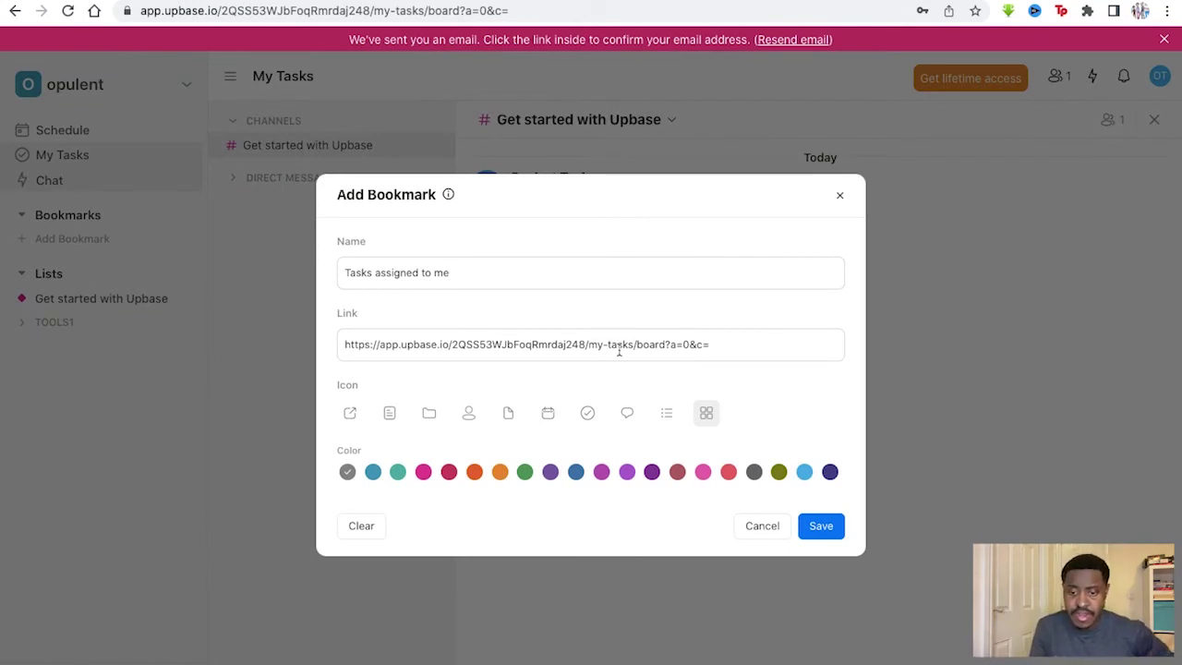
{"action": "left_click", "coordinate": [386, 418]}
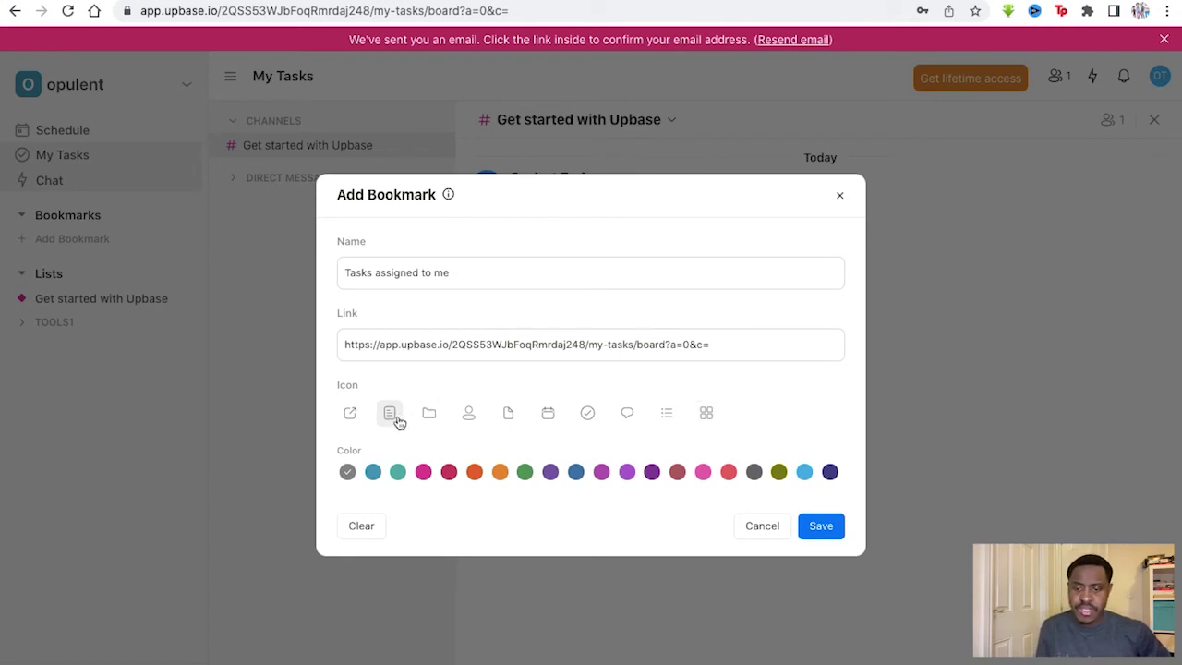
{"action": "left_click", "coordinate": [424, 472]}
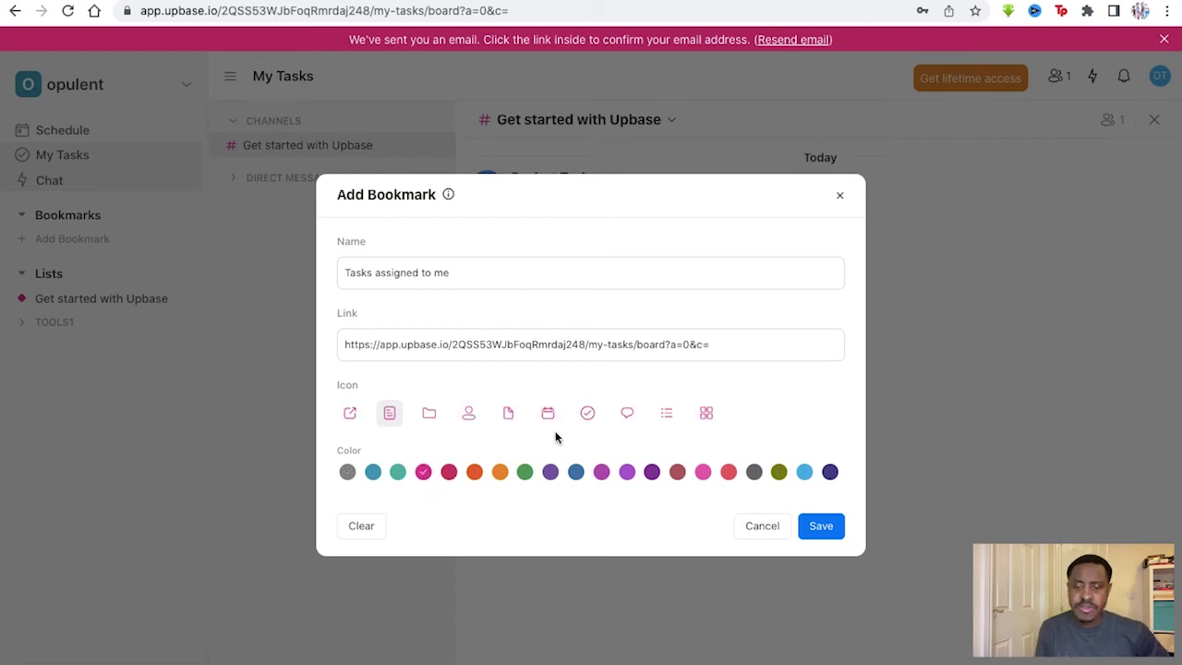
{"action": "left_click", "coordinate": [819, 527]}
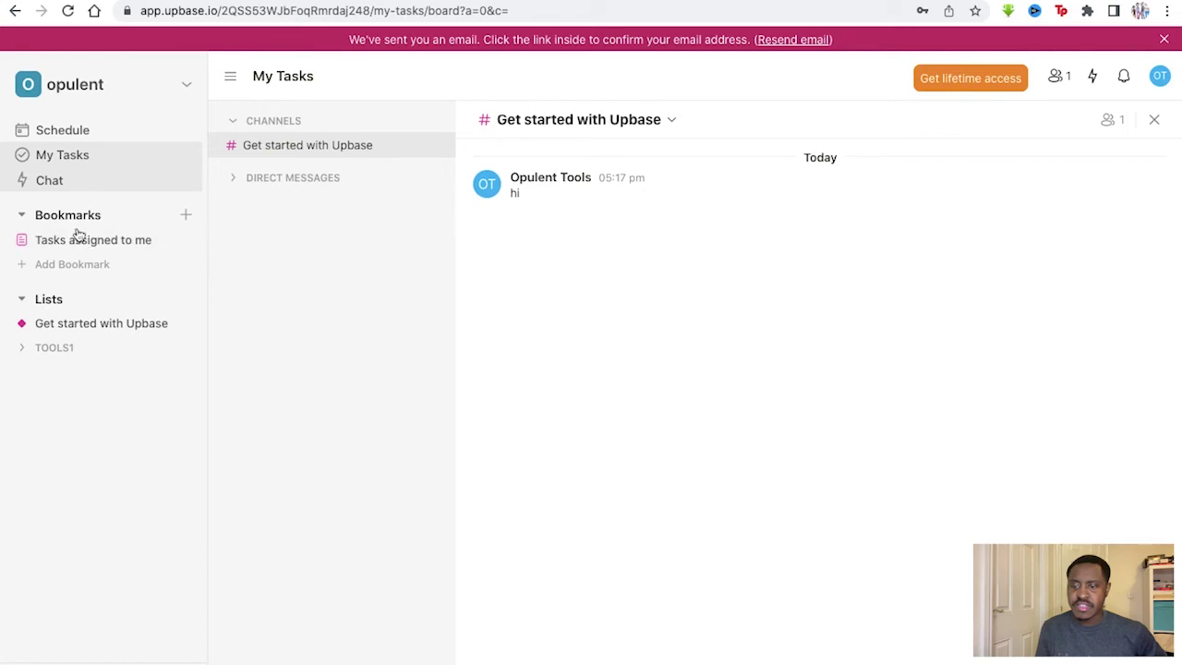
Open the "Tasks assigned to me" bookmark for editing and close it without changing anything.
{"action": "left_click", "coordinate": [188, 239]}
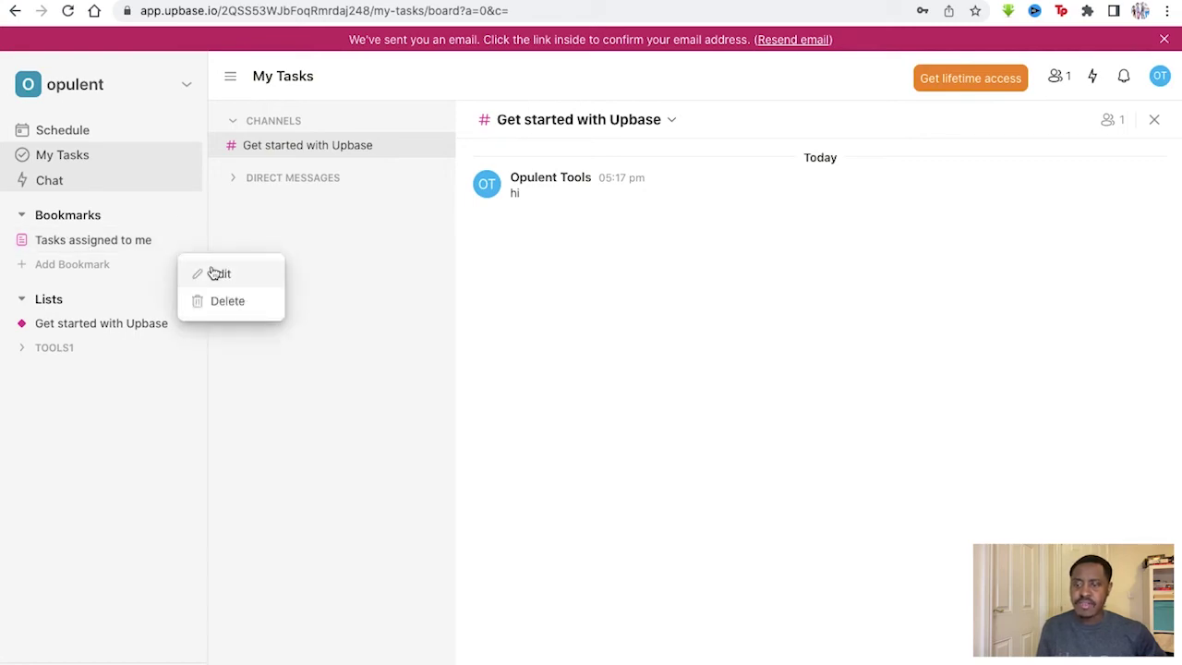
{"action": "left_click", "coordinate": [213, 273]}
{"action": "left_click", "coordinate": [837, 196]}
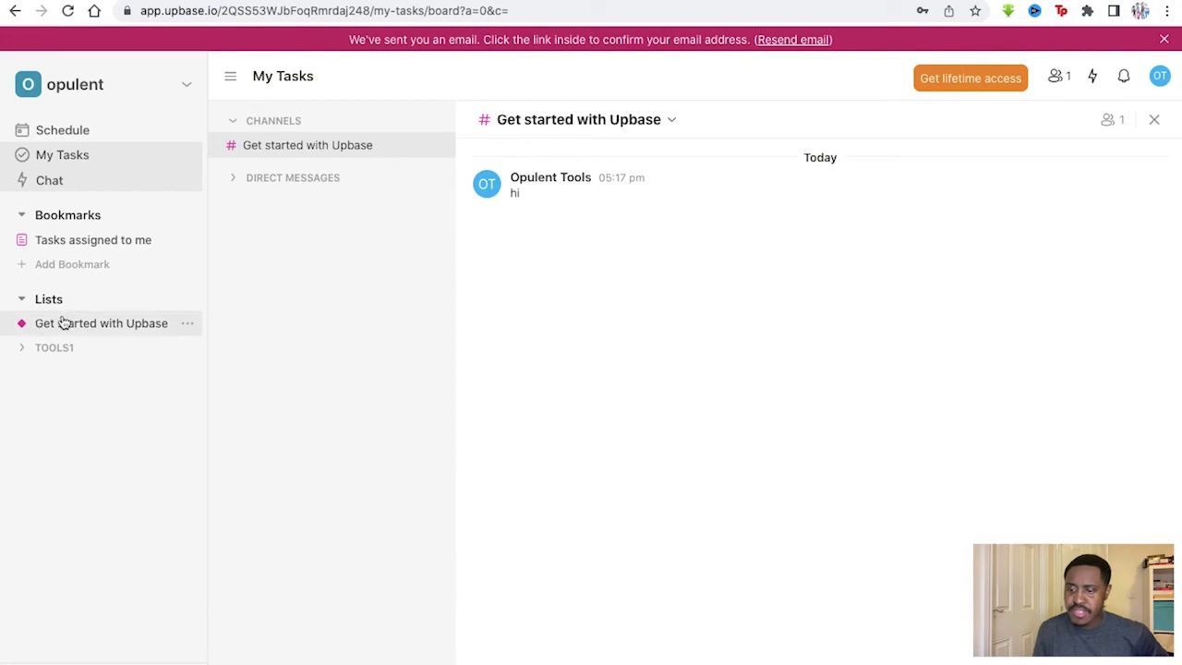
Create a new folder named "Opulent" under Lists.
{"action": "left_click", "coordinate": [186, 301]}
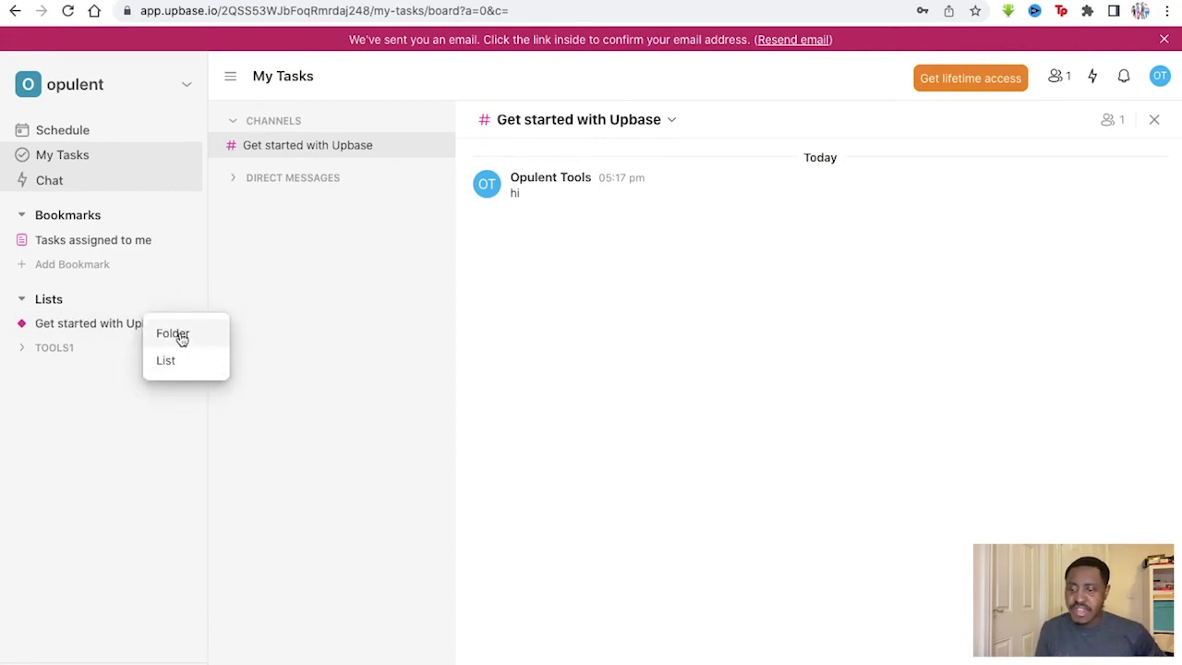
{"action": "left_click", "coordinate": [179, 334]}
{"action": "left_click", "coordinate": [520, 368]}
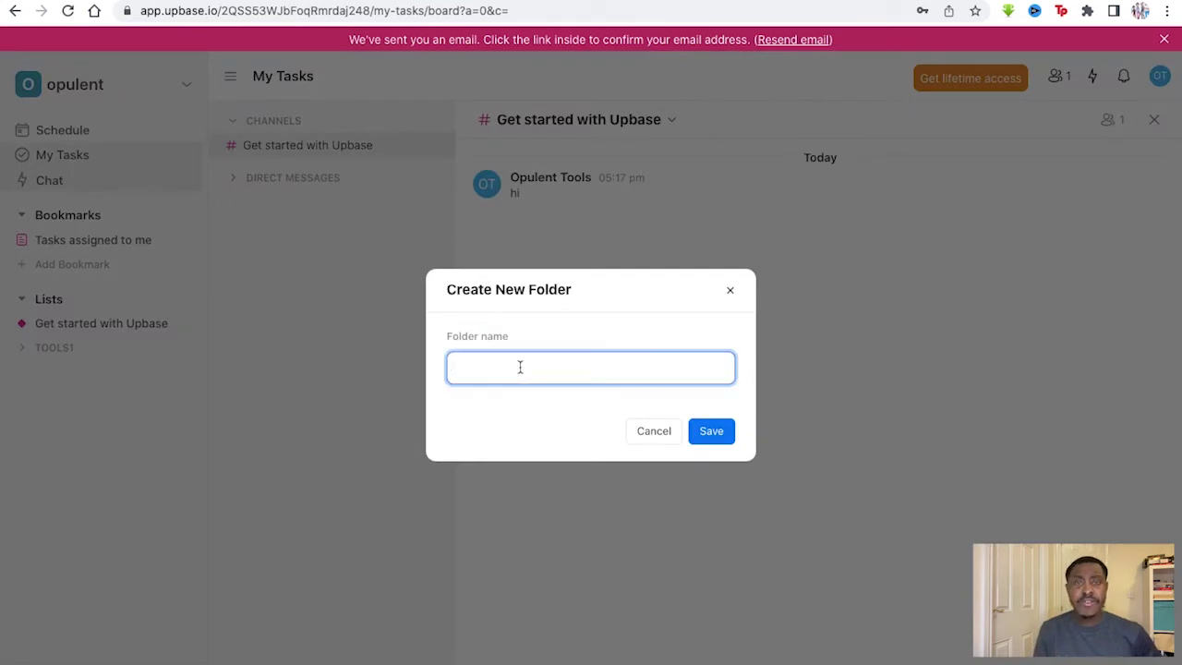
{"action": "type", "text": "opulen"}
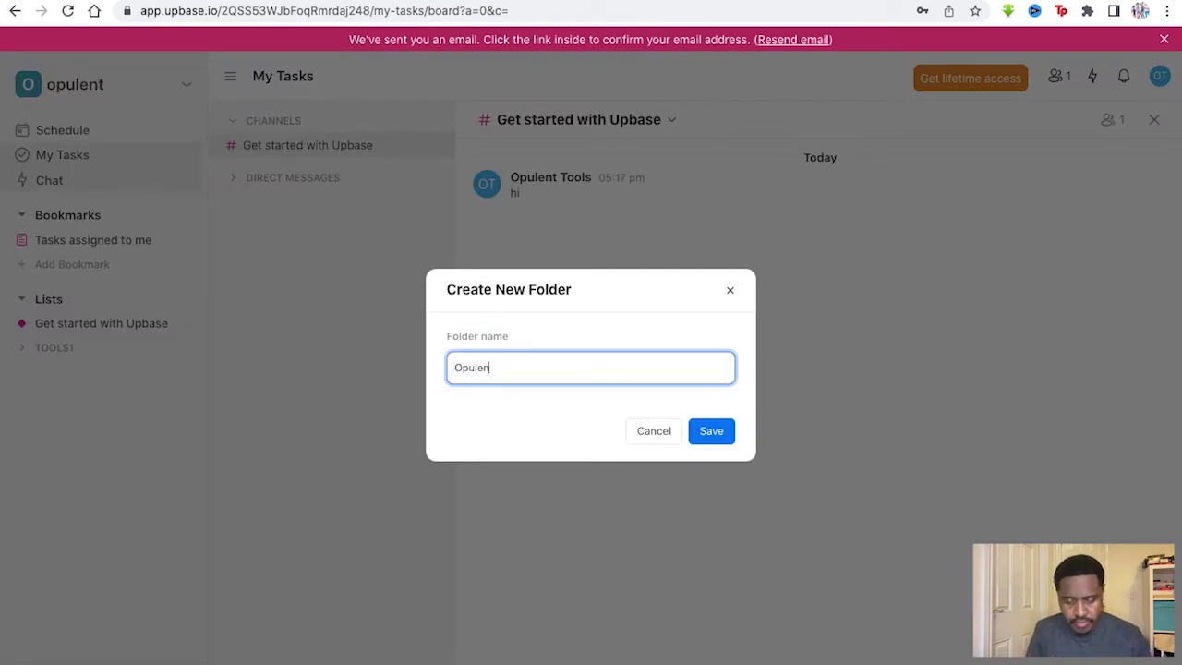
{"action": "type", "text": "t"}
{"action": "key", "text": "Return"}
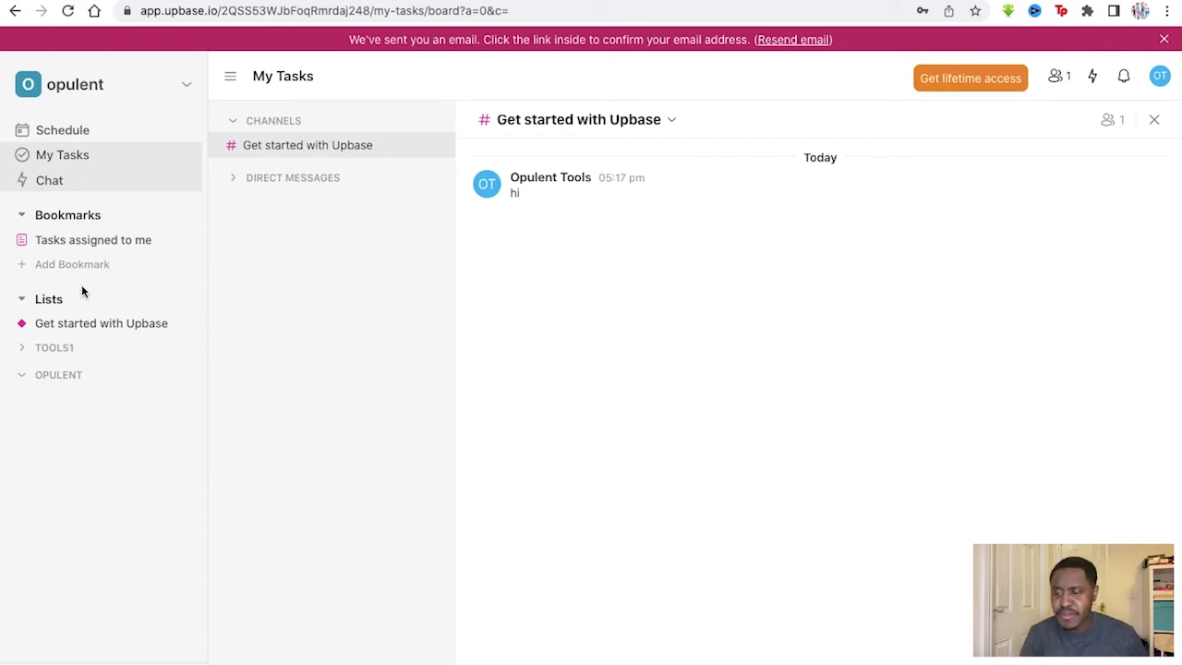
Create a pink list named "task1" in the TOOLS1 folder, with Board as the default tasks view.
{"action": "left_click", "coordinate": [21, 348]}
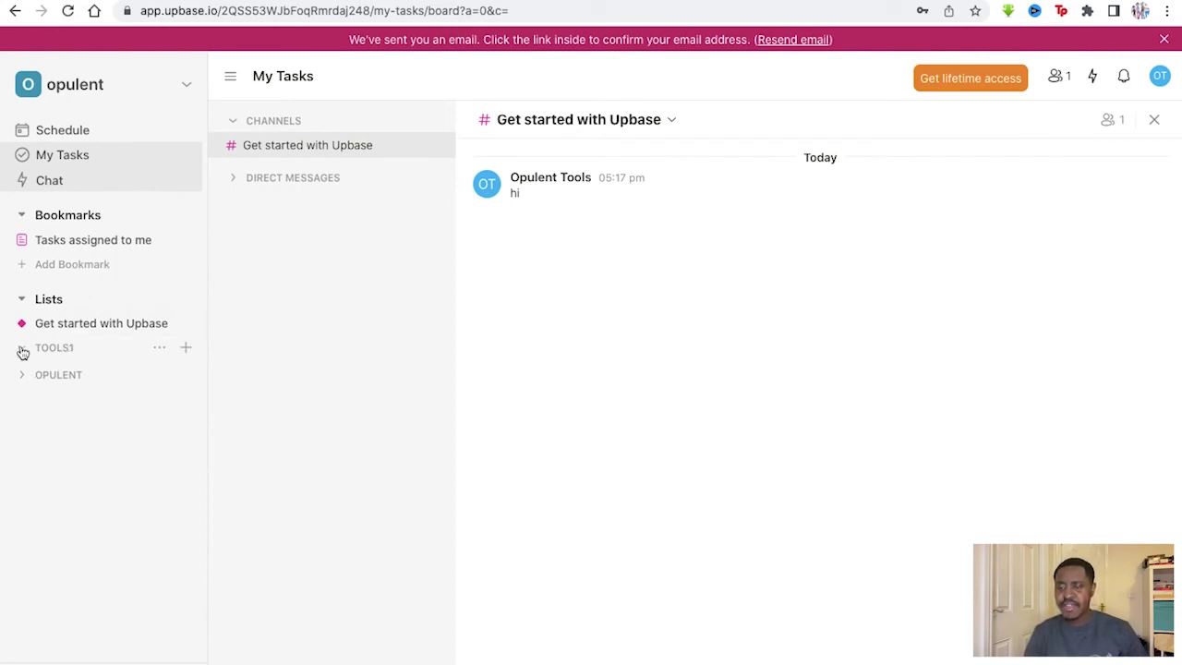
{"action": "left_click", "coordinate": [185, 346]}
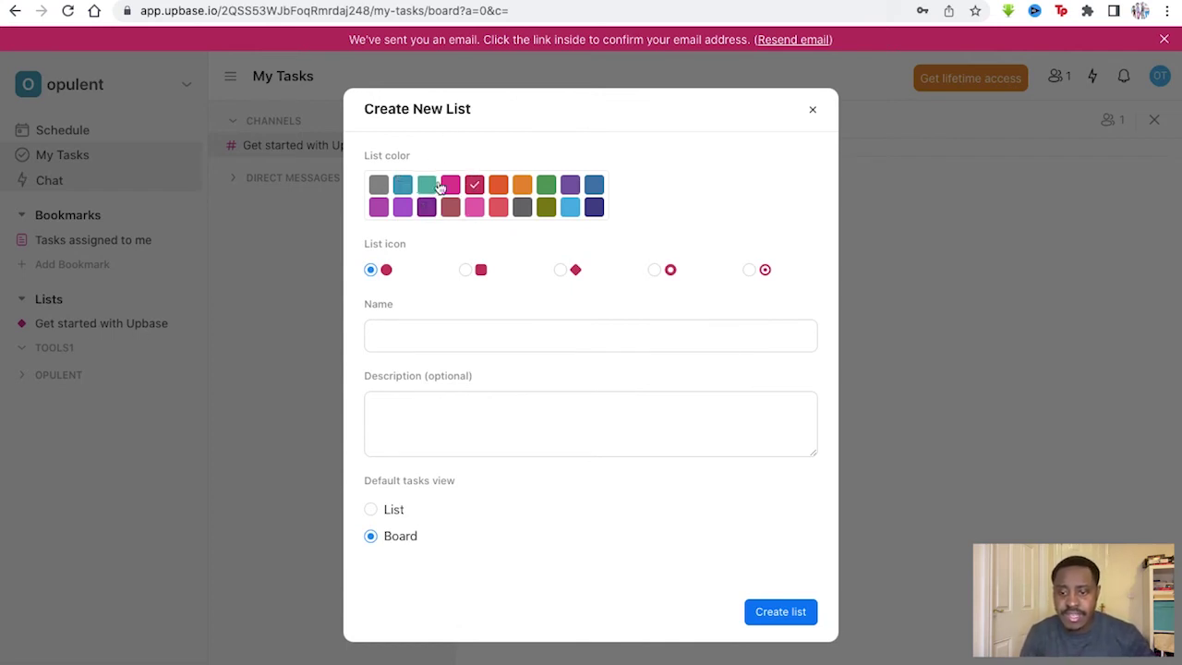
{"action": "left_click", "coordinate": [473, 206]}
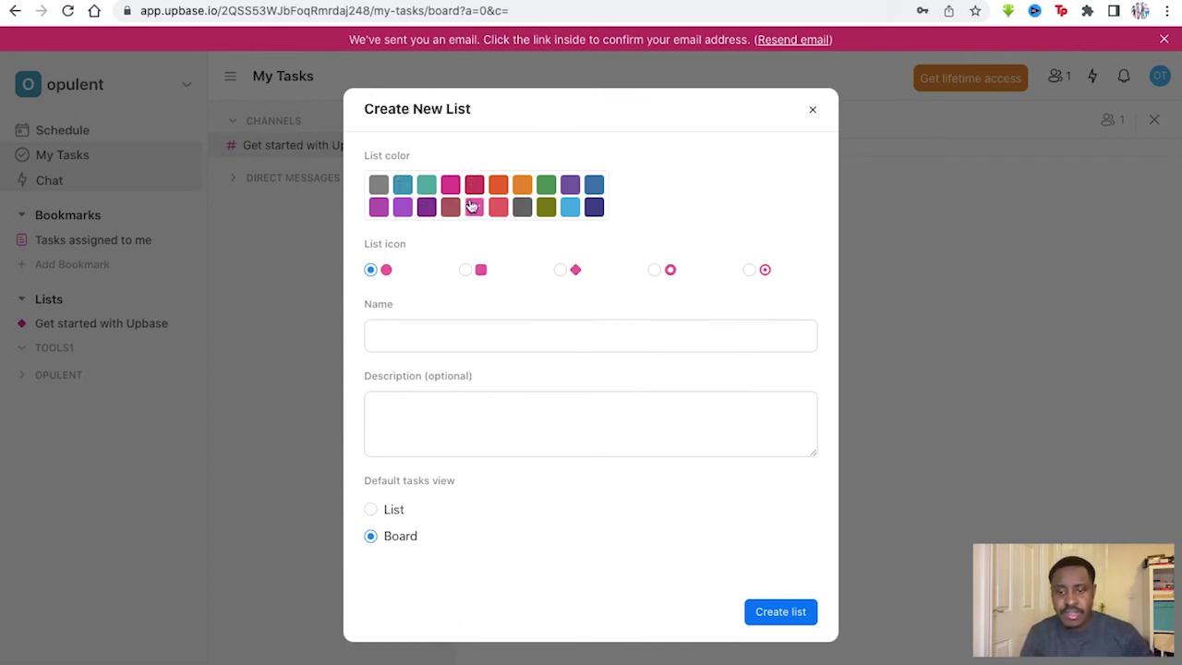
{"action": "left_click", "coordinate": [397, 333]}
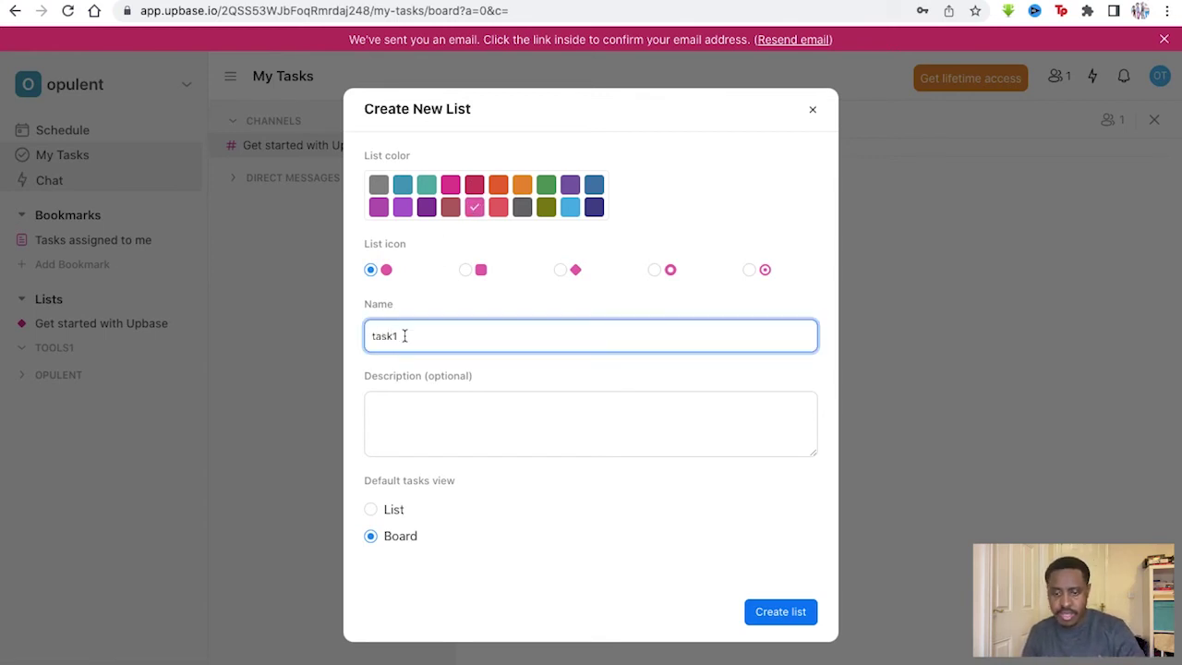
{"action": "left_click", "coordinate": [422, 421]}
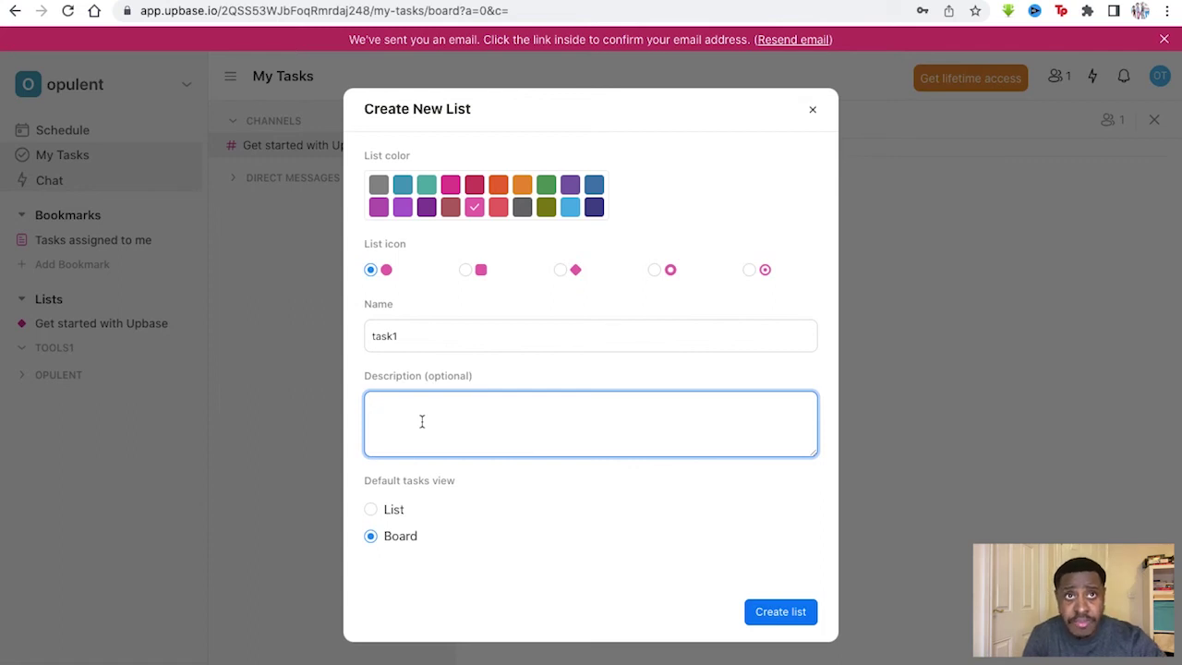
{"action": "left_click", "coordinate": [372, 510]}
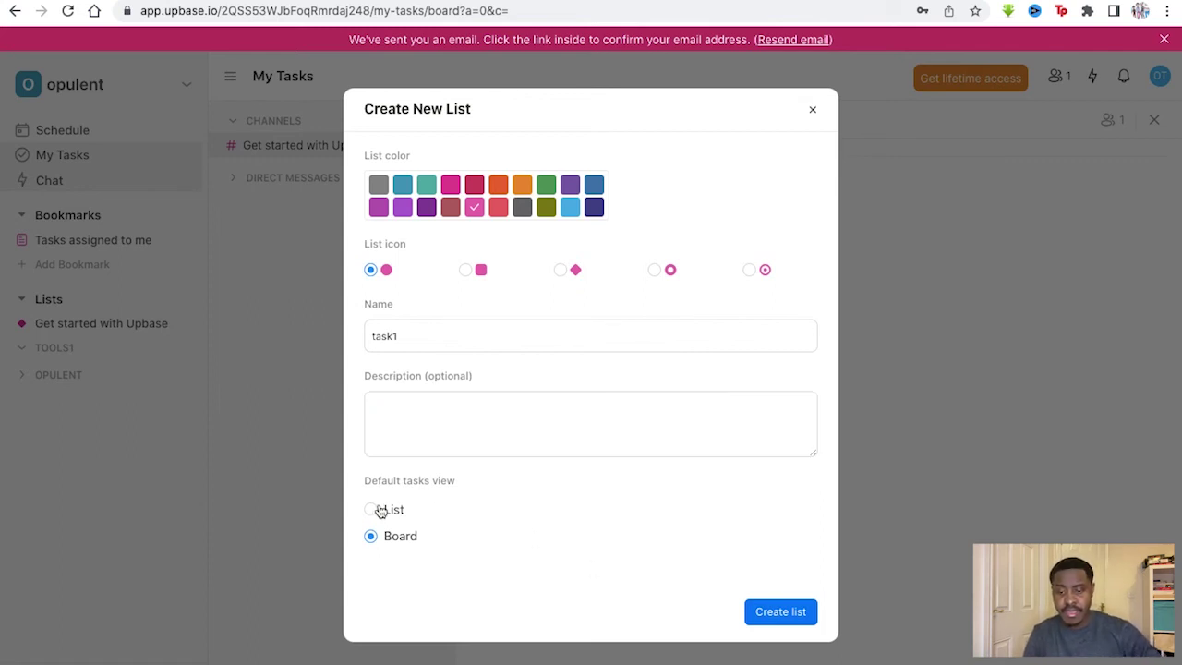
{"action": "left_click", "coordinate": [372, 535]}
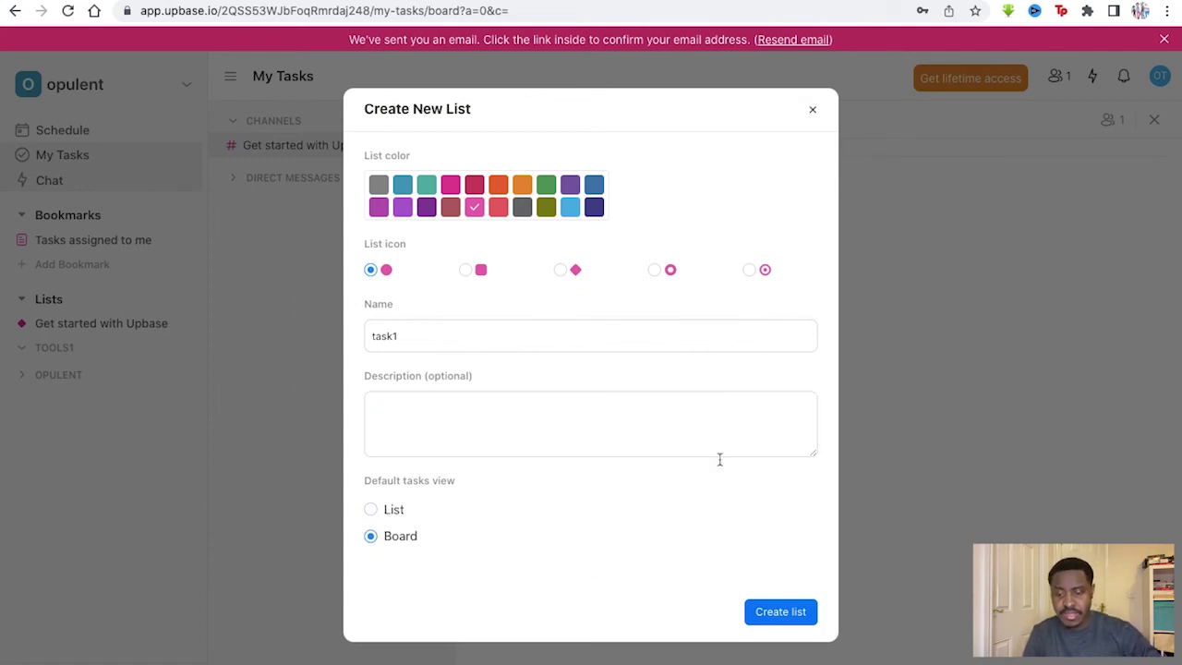
{"action": "left_click", "coordinate": [774, 614]}
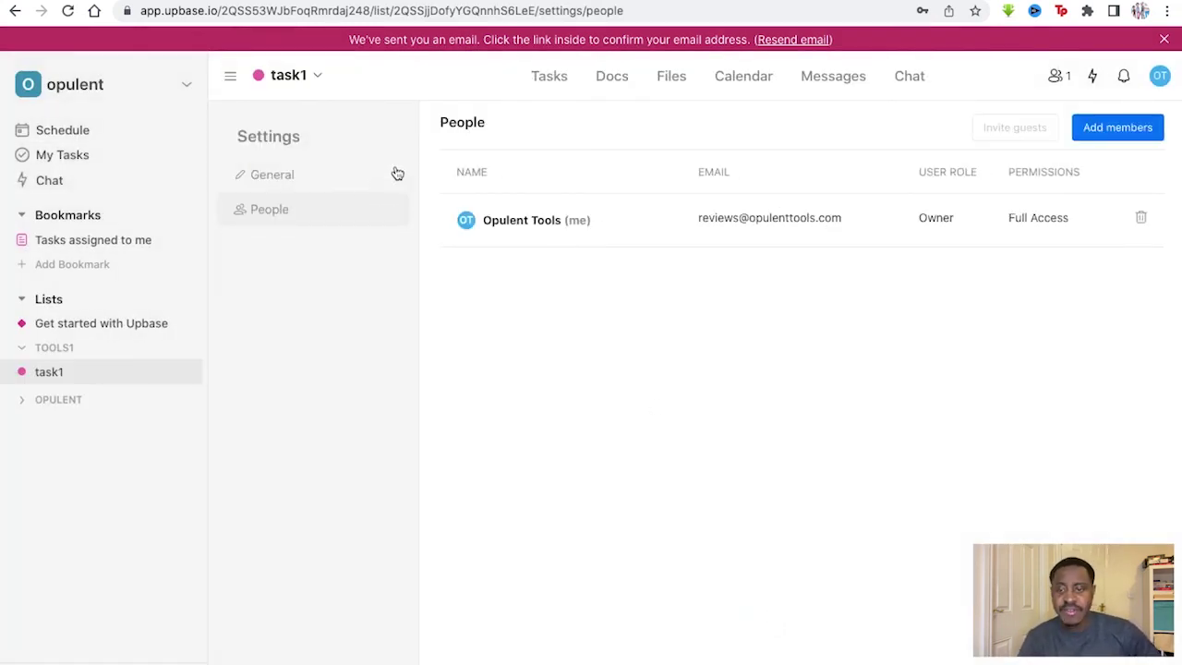
Review the task1 list's General and People settings, and look at the options for inviting members without inviting anyone.
{"action": "left_click", "coordinate": [337, 177]}
{"action": "left_click", "coordinate": [335, 215]}
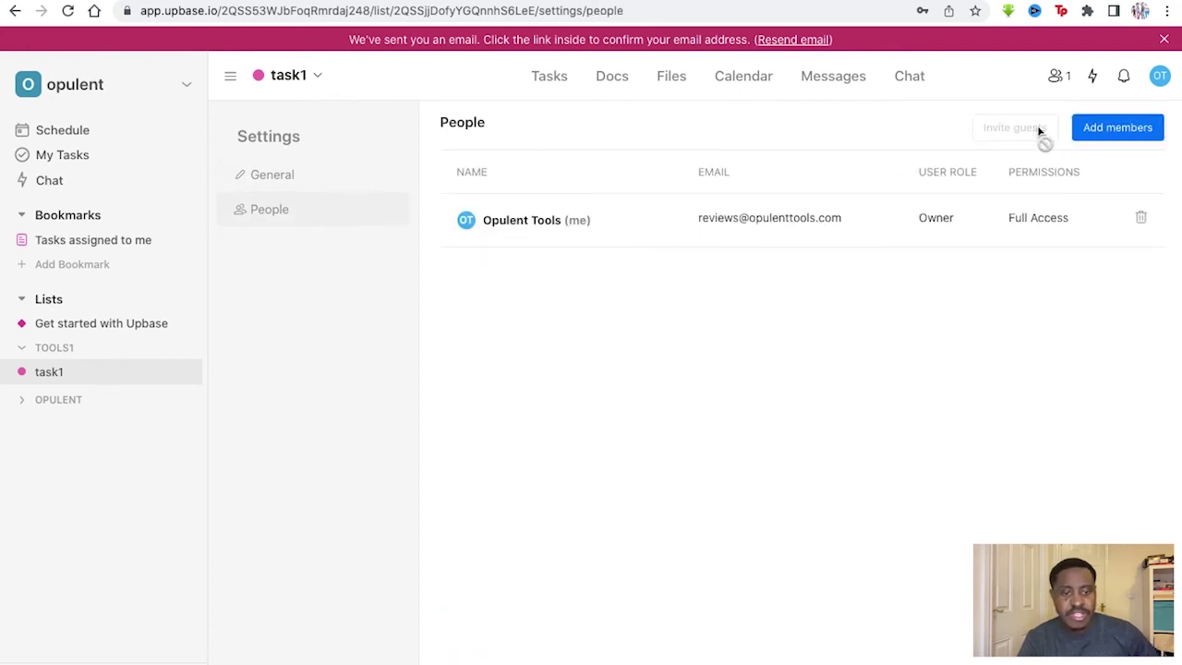
{"action": "left_click", "coordinate": [1085, 127]}
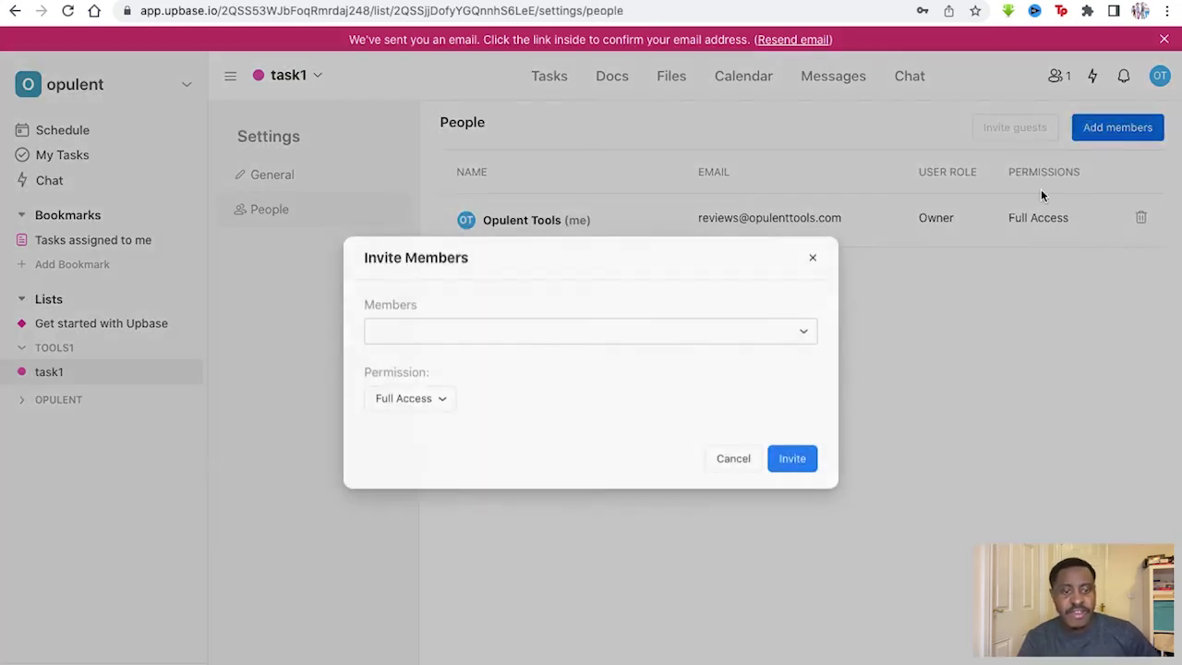
{"action": "left_click", "coordinate": [732, 336]}
{"action": "left_click", "coordinate": [734, 394]}
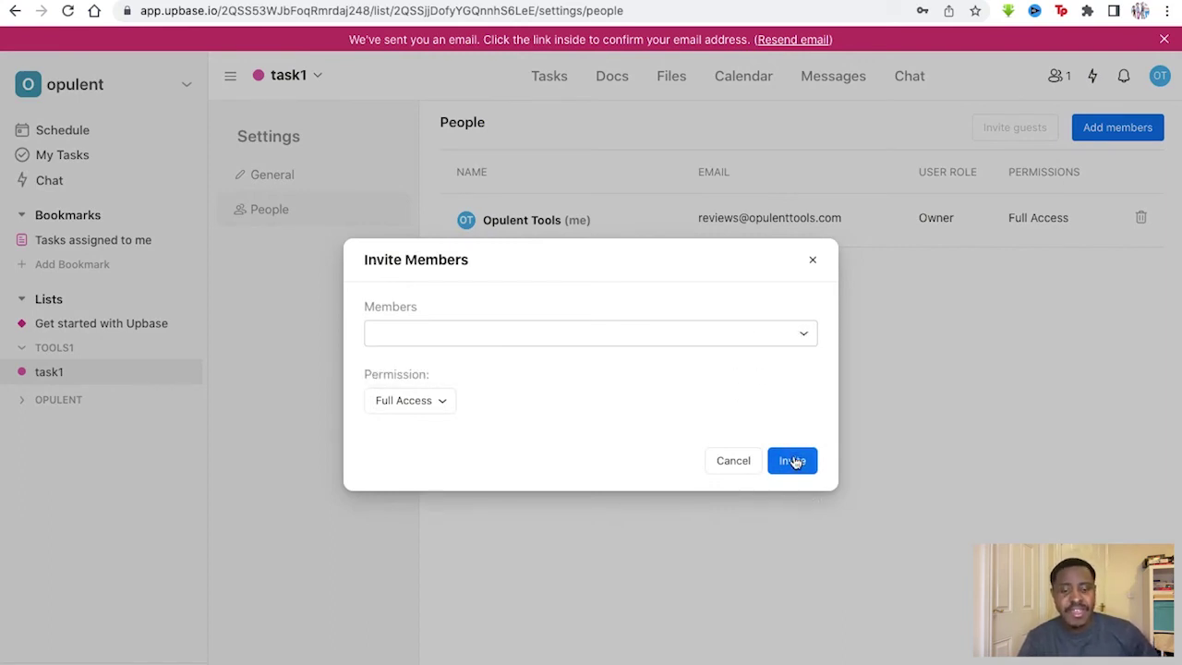
{"action": "left_click", "coordinate": [813, 261]}
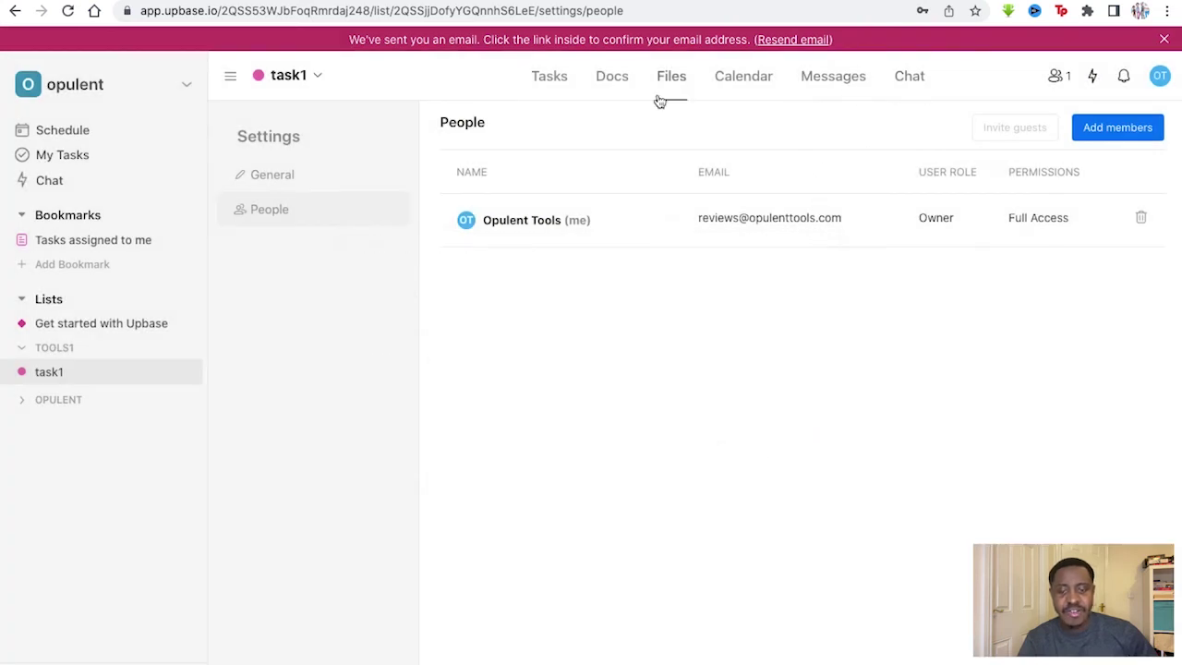
Look through the Tasks, Docs and Files sections of the task1 list.
{"action": "left_click", "coordinate": [568, 85]}
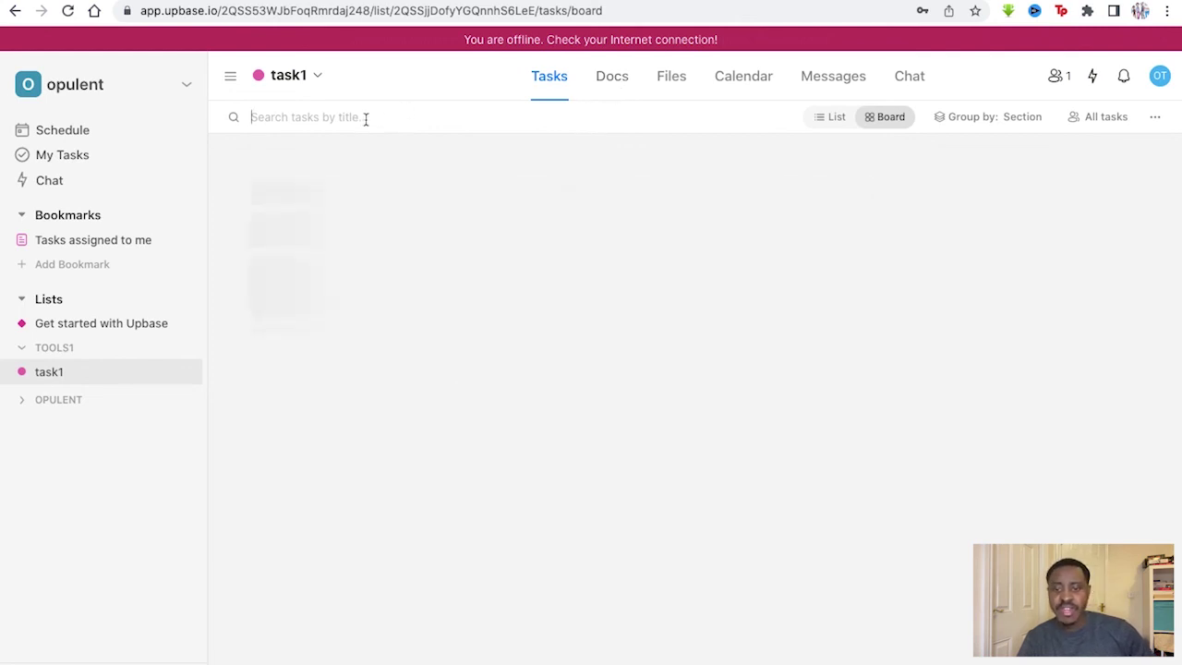
{"action": "left_click", "coordinate": [626, 81]}
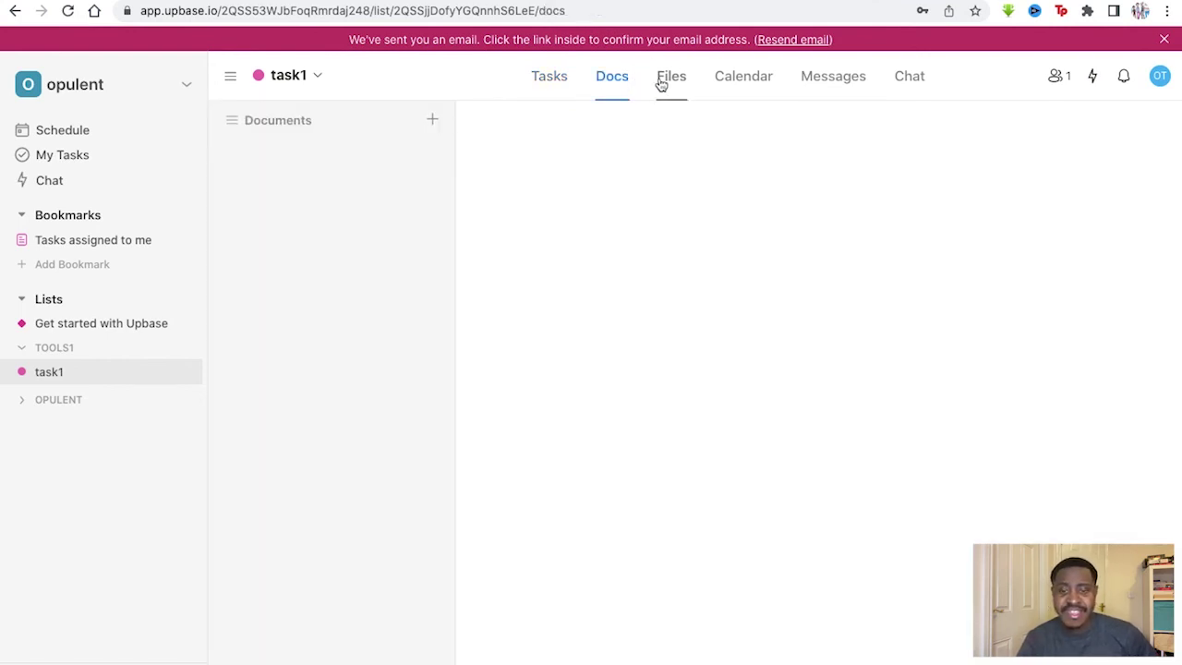
{"action": "left_click", "coordinate": [670, 83]}
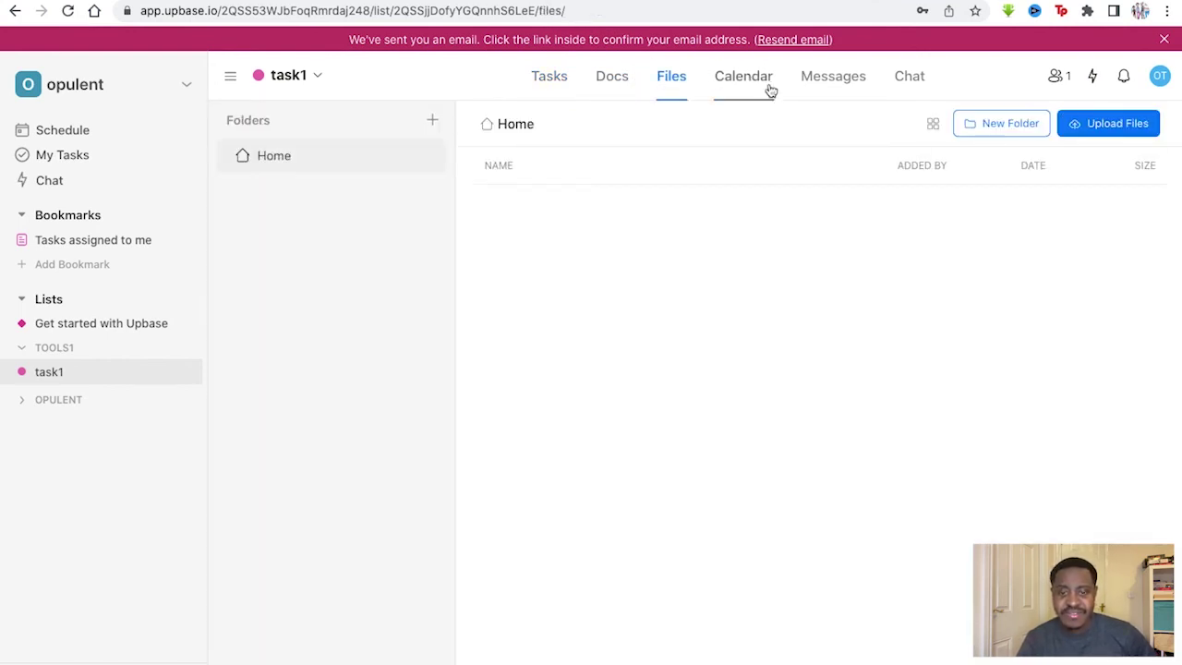
View the new folder and file upload dialogs in the list's Files section, closing each without saving.
{"action": "left_click", "coordinate": [981, 122]}
{"action": "left_click", "coordinate": [976, 159]}
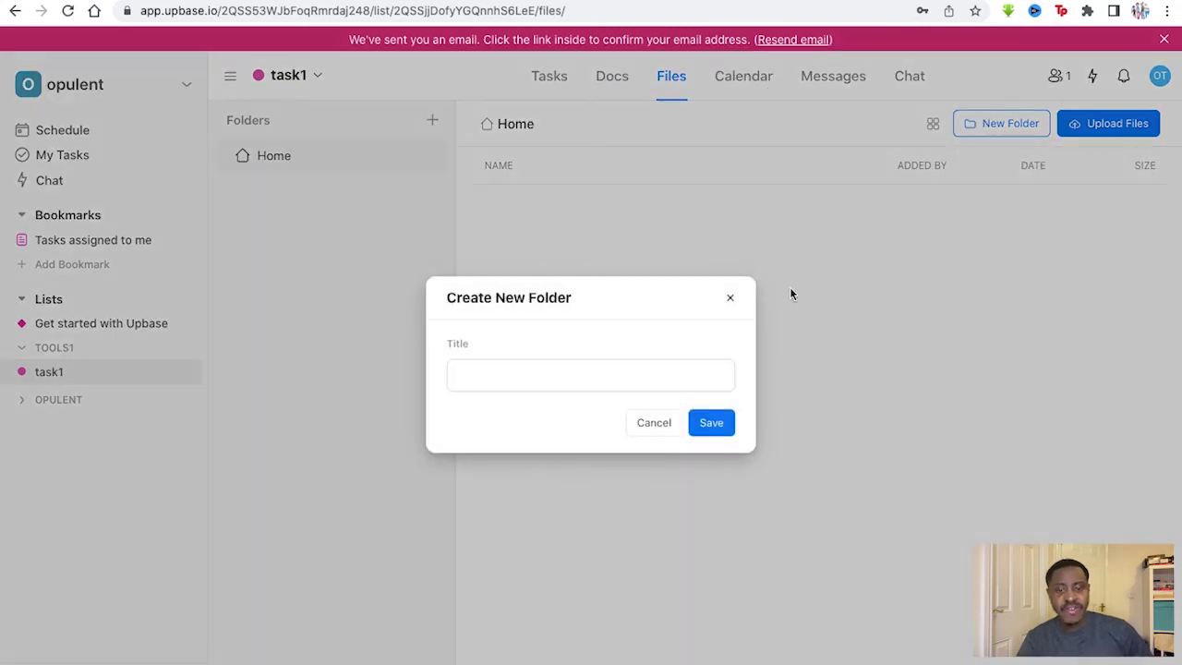
{"action": "left_click", "coordinate": [730, 298]}
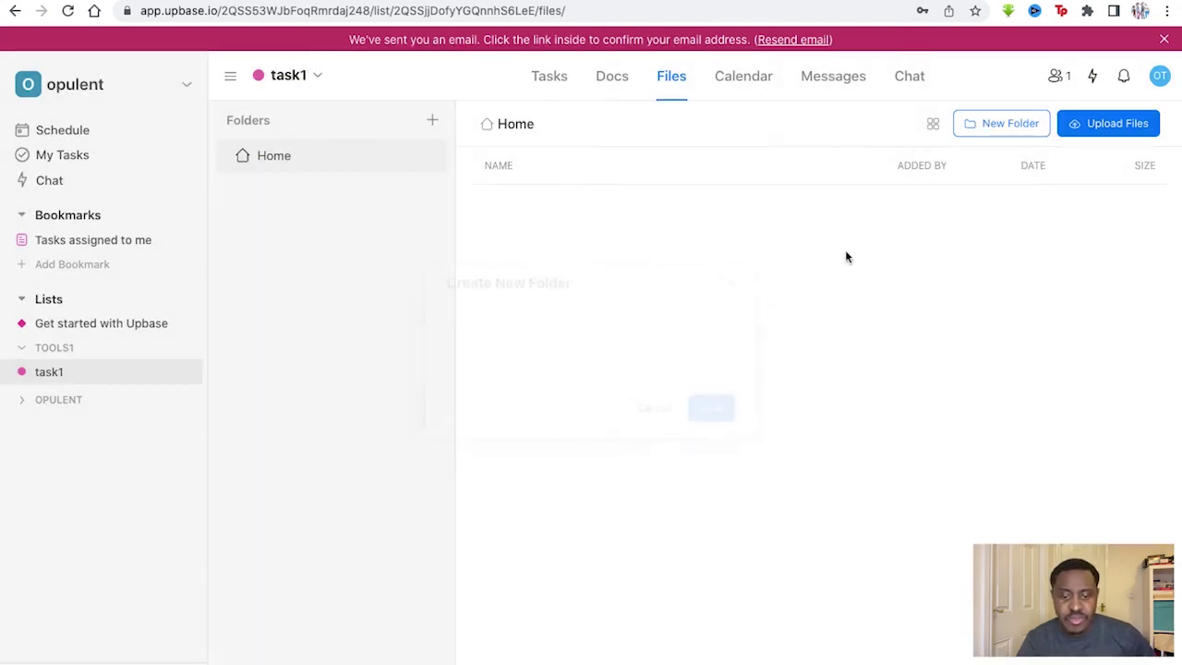
{"action": "left_click", "coordinate": [1130, 122]}
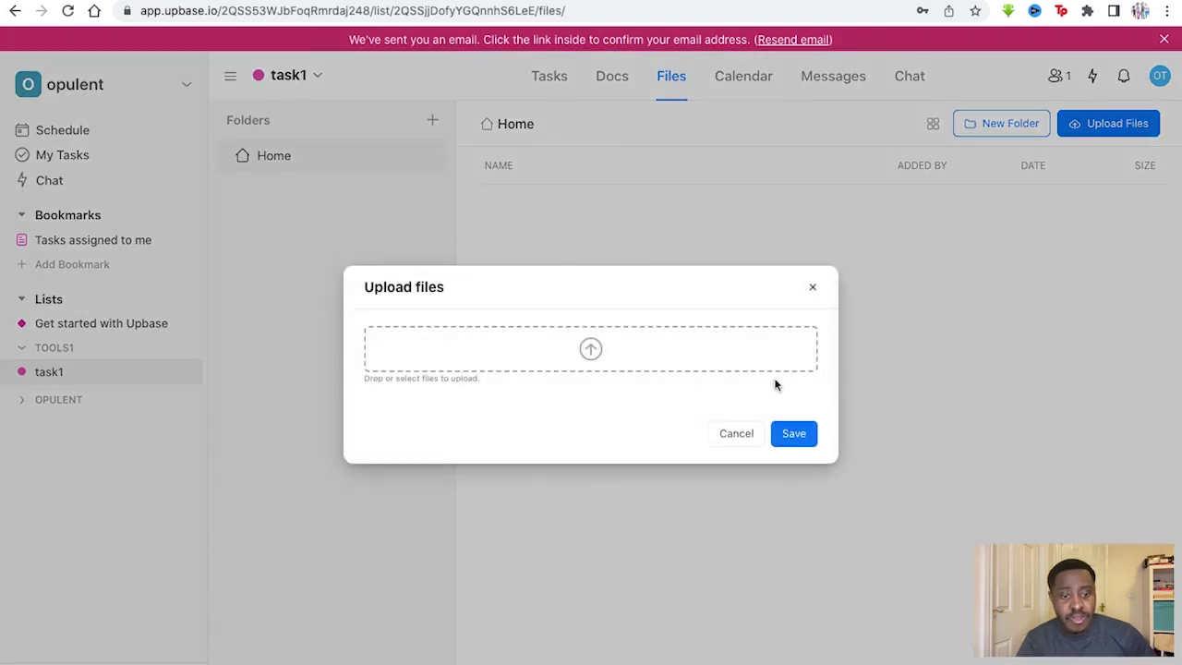
{"action": "left_click", "coordinate": [808, 287]}
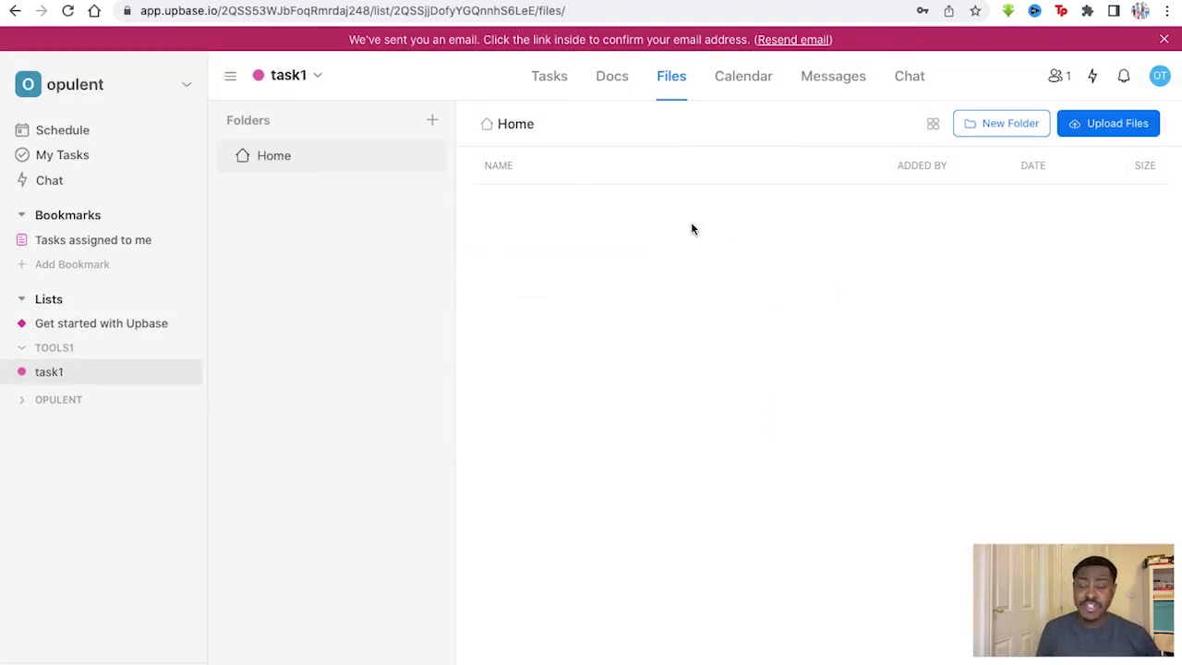
Go to the task1 list's Calendar and preview a blank task entry under Tuesday 15, leaving it unsaved.
{"action": "left_click", "coordinate": [747, 88]}
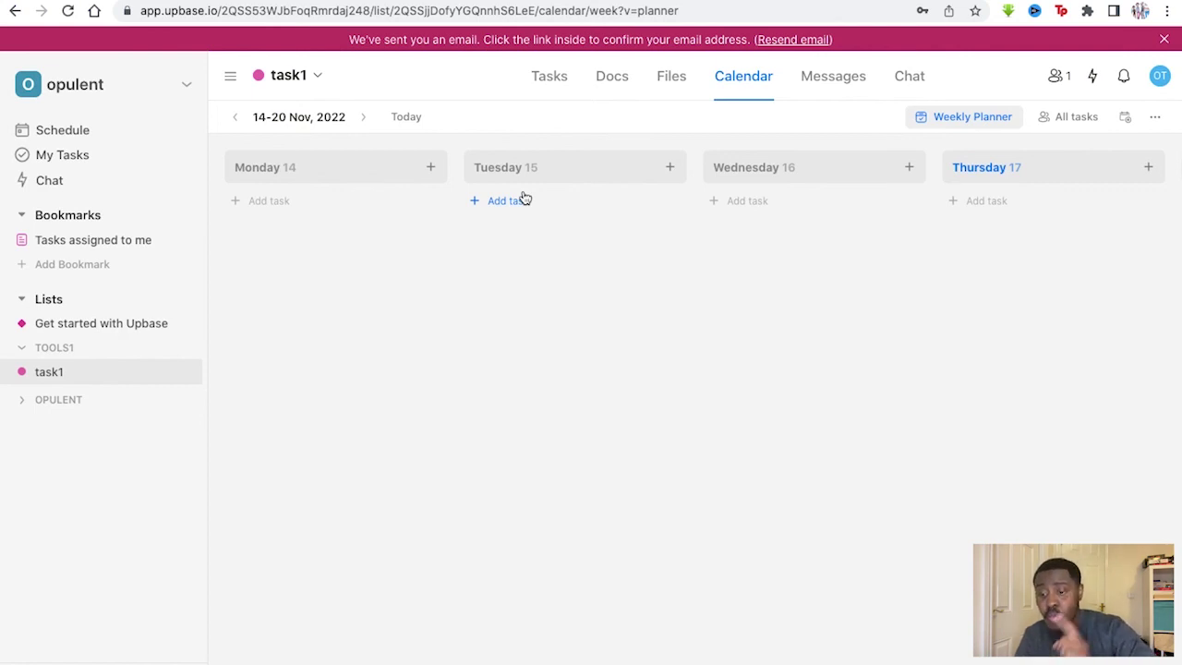
{"action": "left_click", "coordinate": [546, 197]}
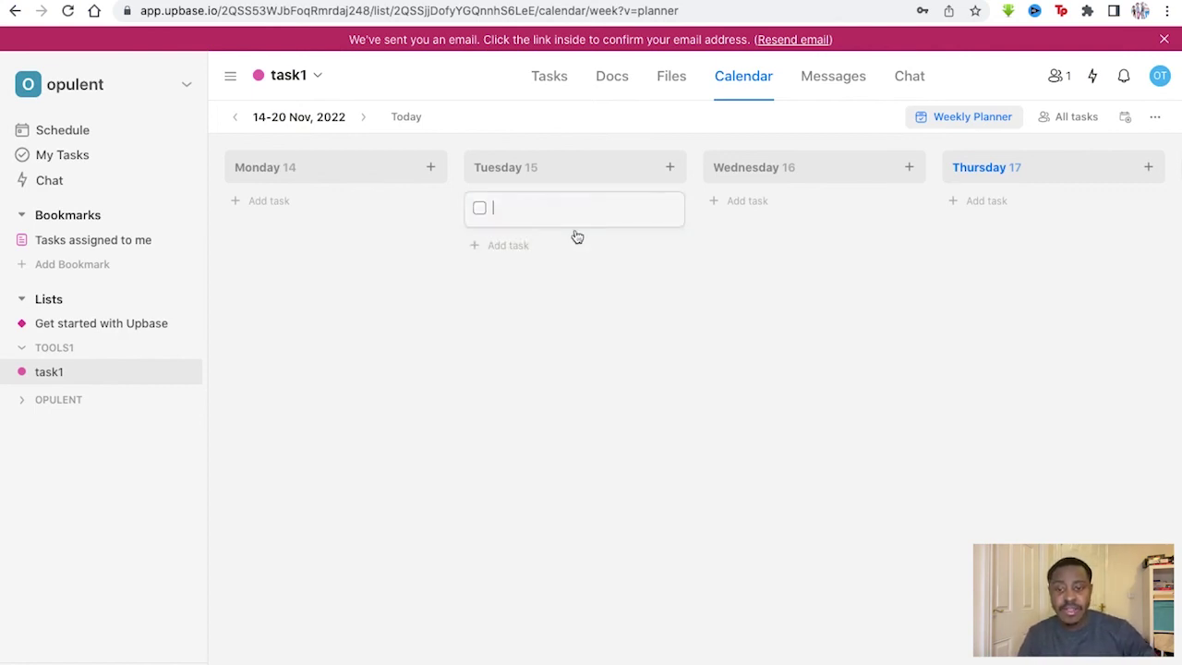
{"action": "left_click", "coordinate": [774, 293]}
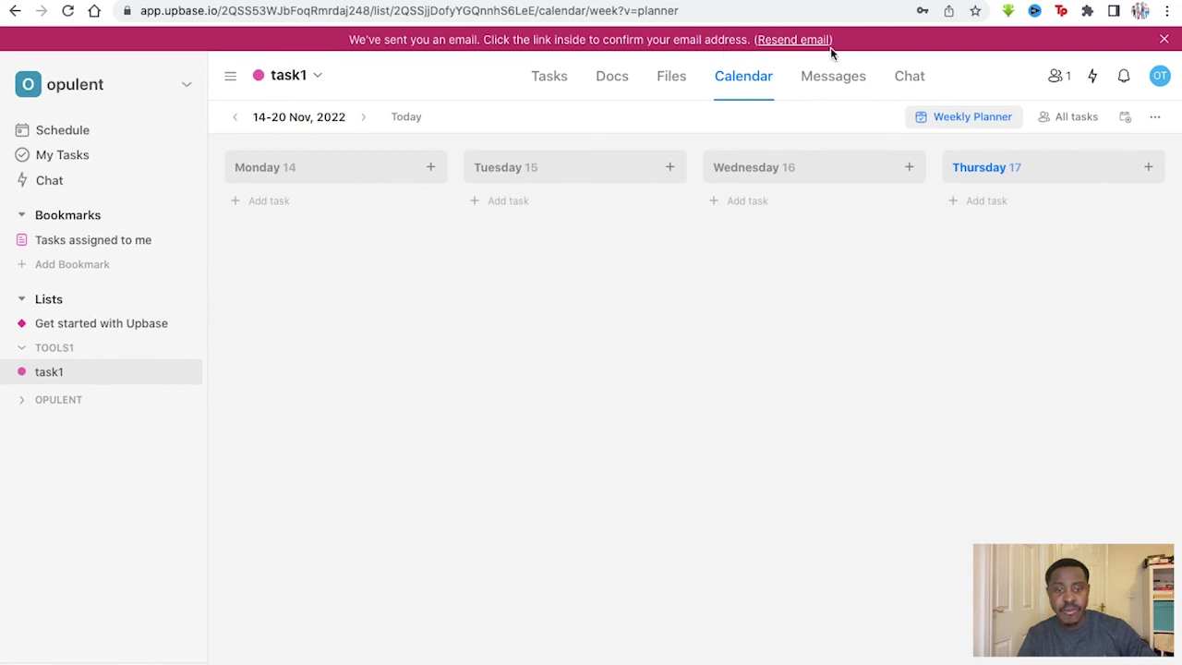
View the task1 list's Messages section and its Chat channel.
{"action": "left_click", "coordinate": [833, 78]}
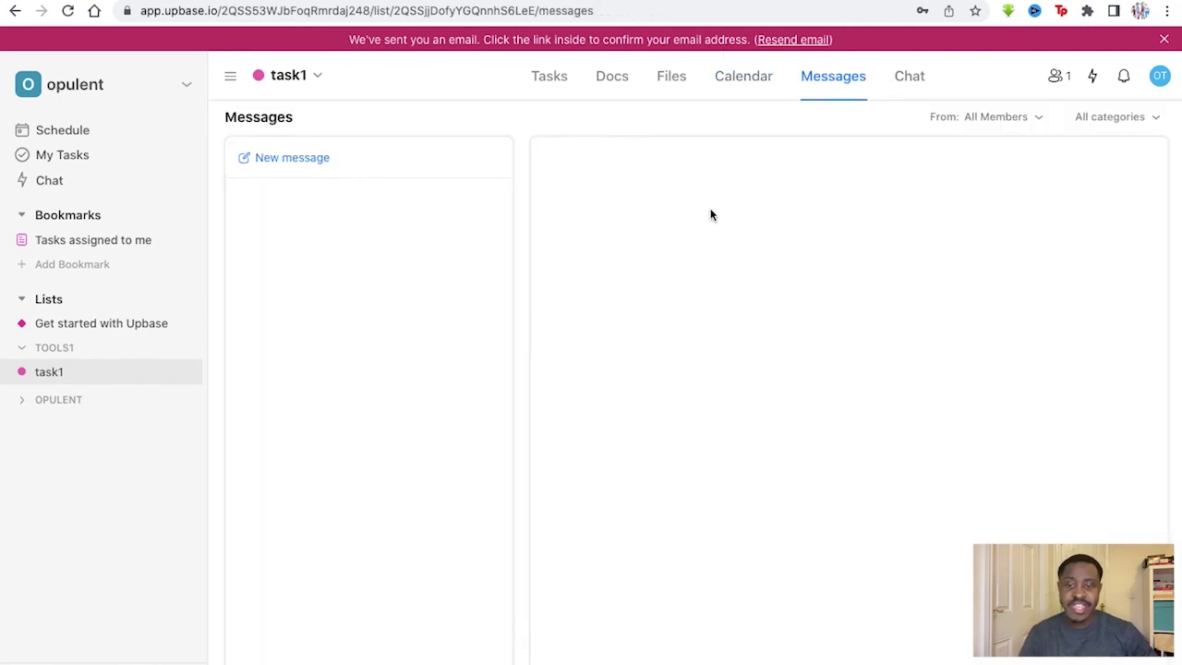
{"action": "left_click", "coordinate": [906, 83]}
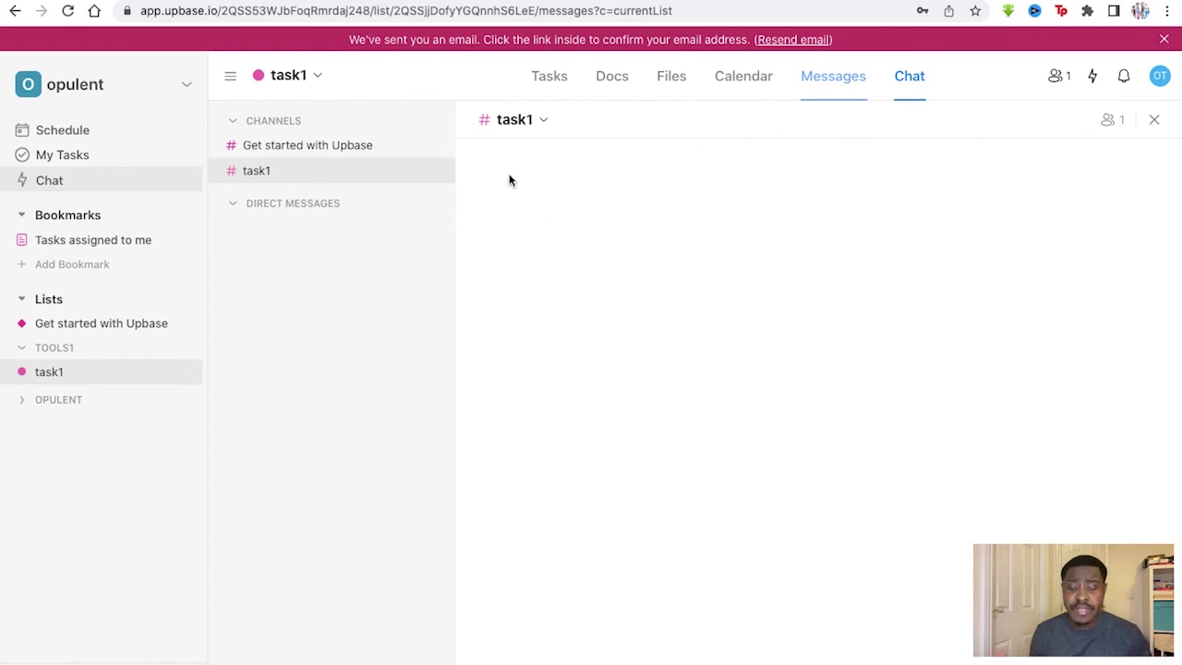
View the Embed Google Docs form in the task1 list's Docs section, leaving it unsaved, and return to the Schedule.
{"action": "left_click", "coordinate": [72, 407]}
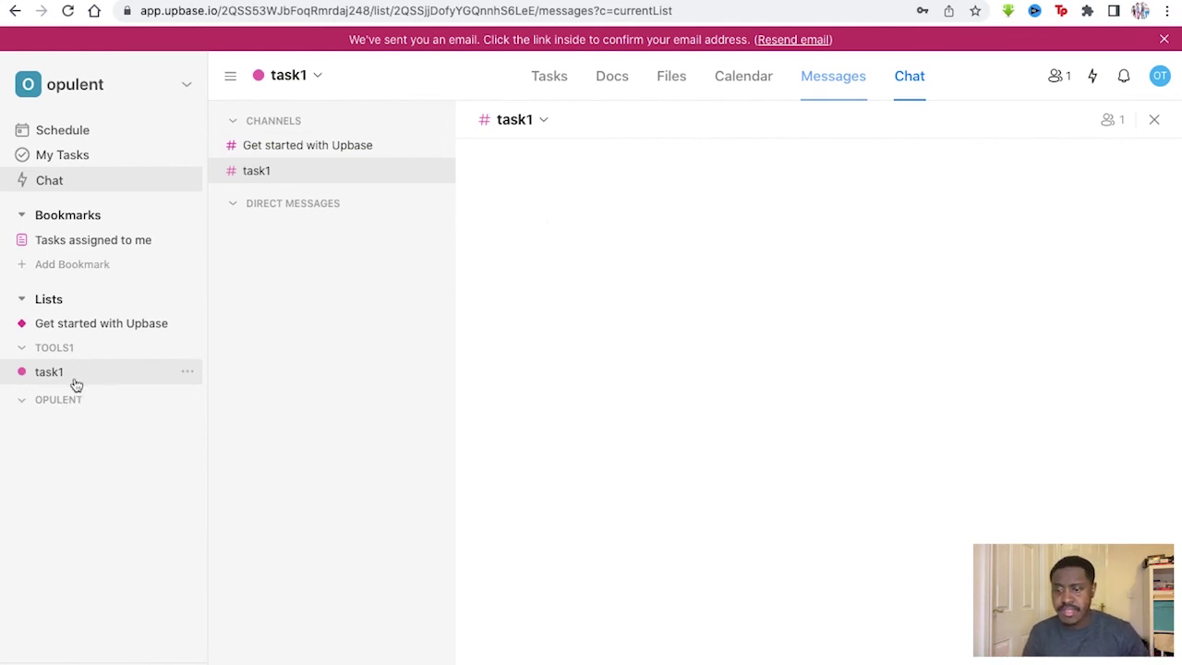
{"action": "left_click", "coordinate": [610, 78]}
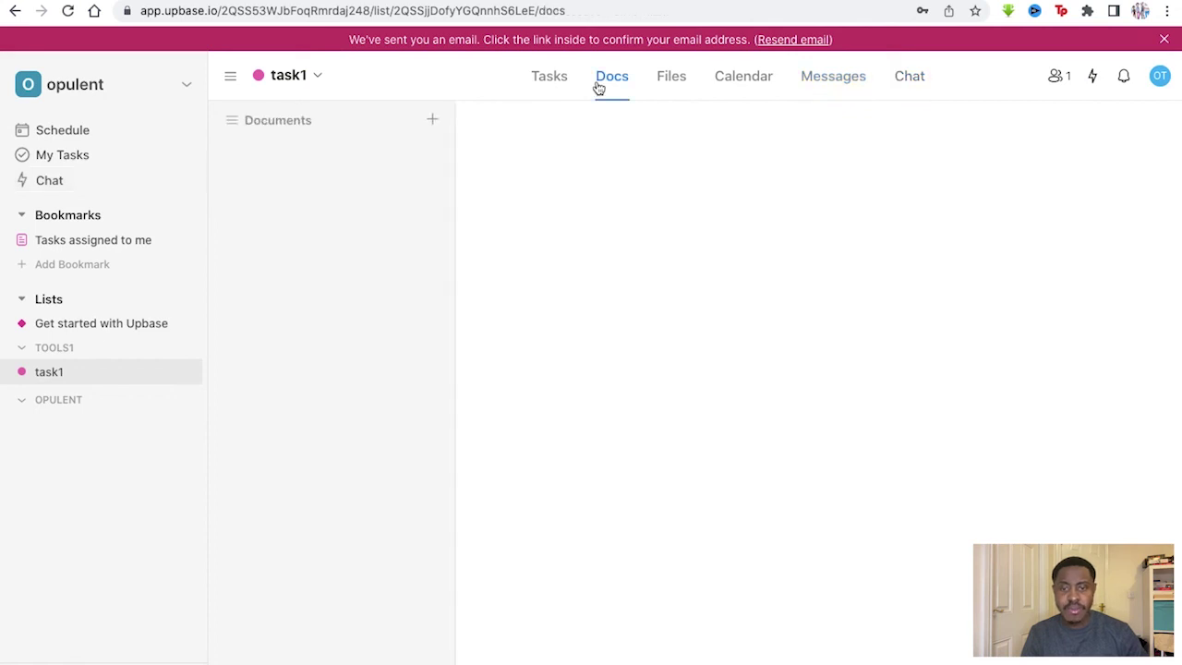
{"action": "left_click", "coordinate": [432, 119]}
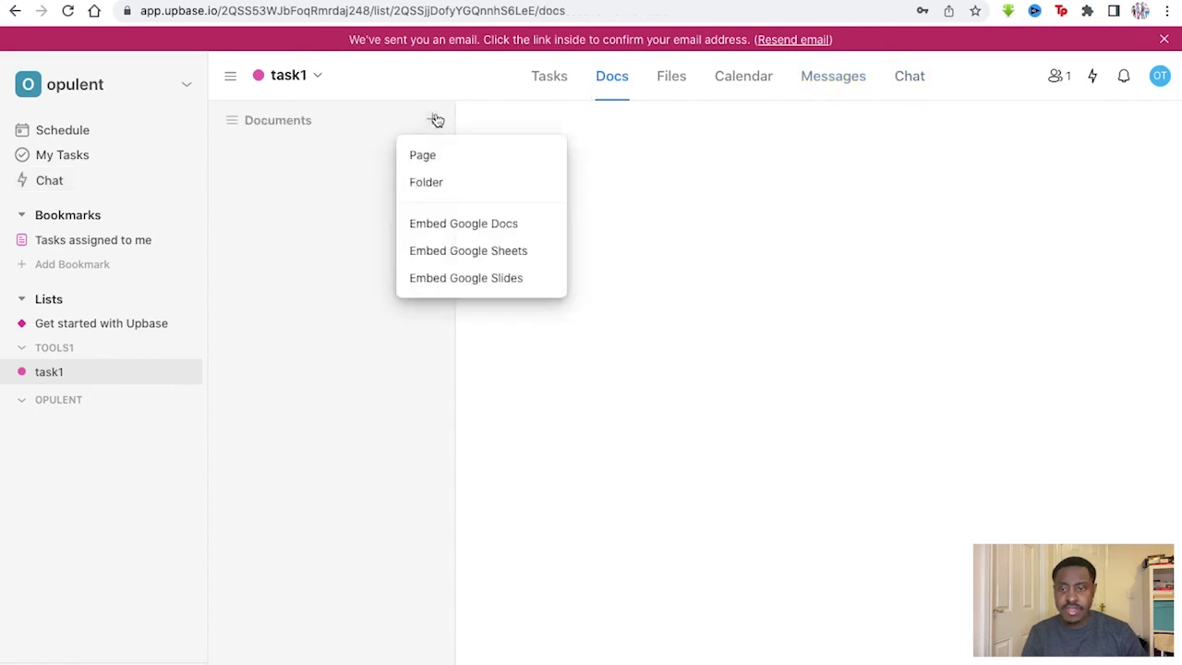
{"action": "left_click", "coordinate": [417, 225]}
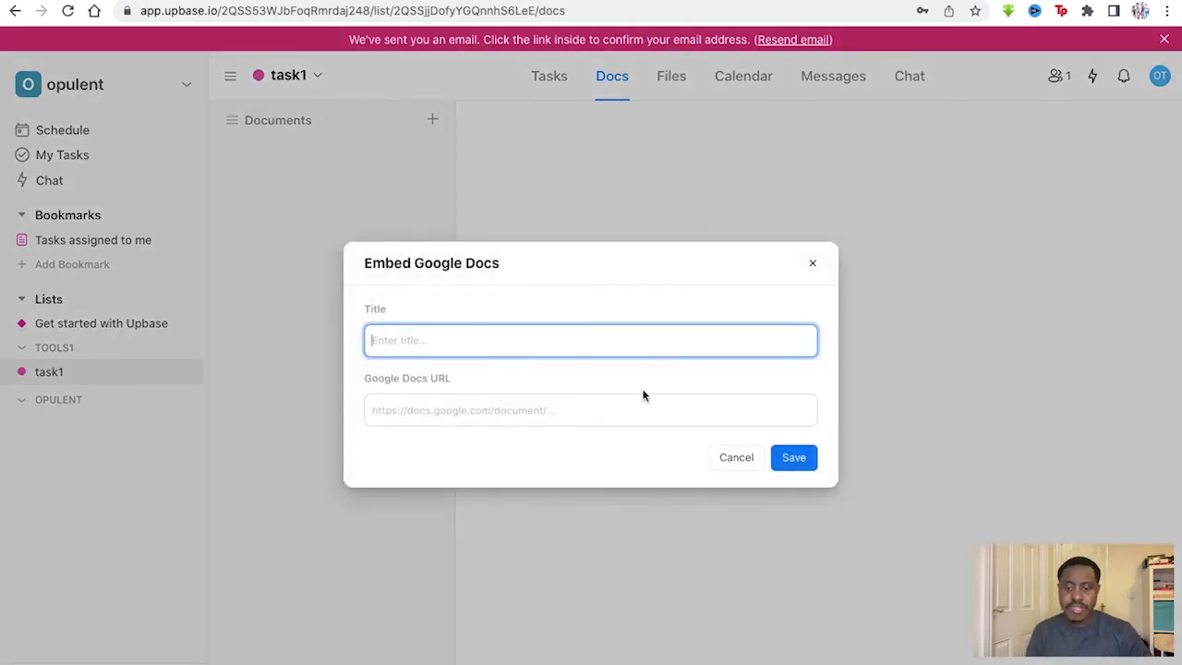
{"action": "left_click", "coordinate": [812, 263]}
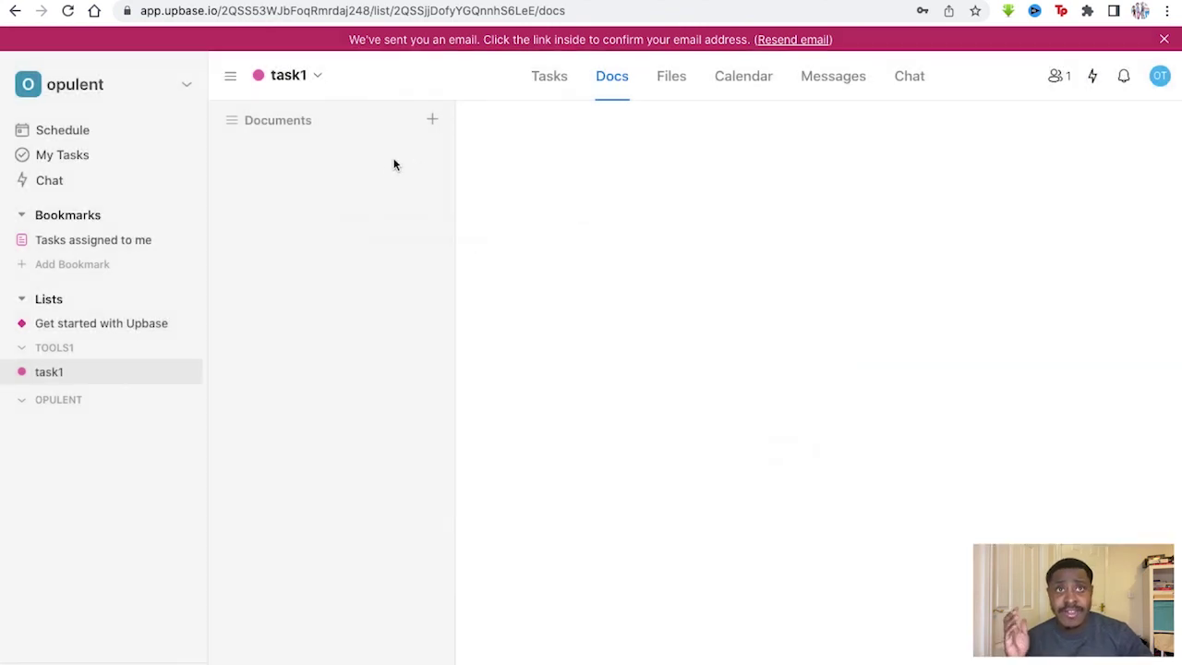
{"action": "left_click", "coordinate": [119, 131]}
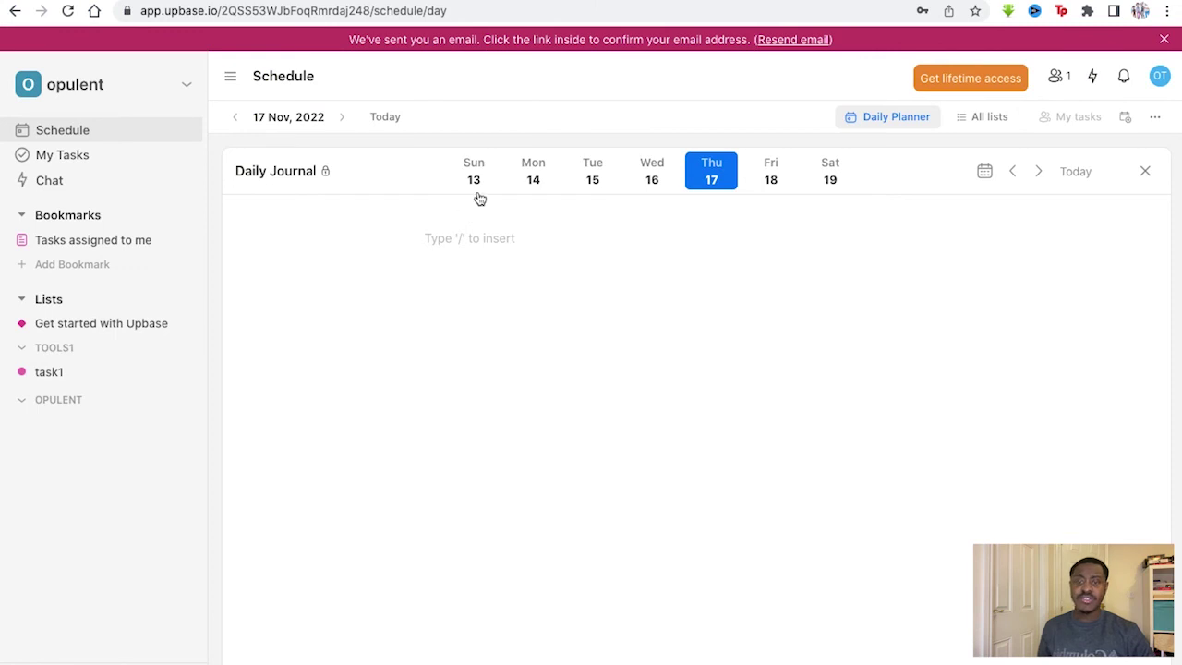